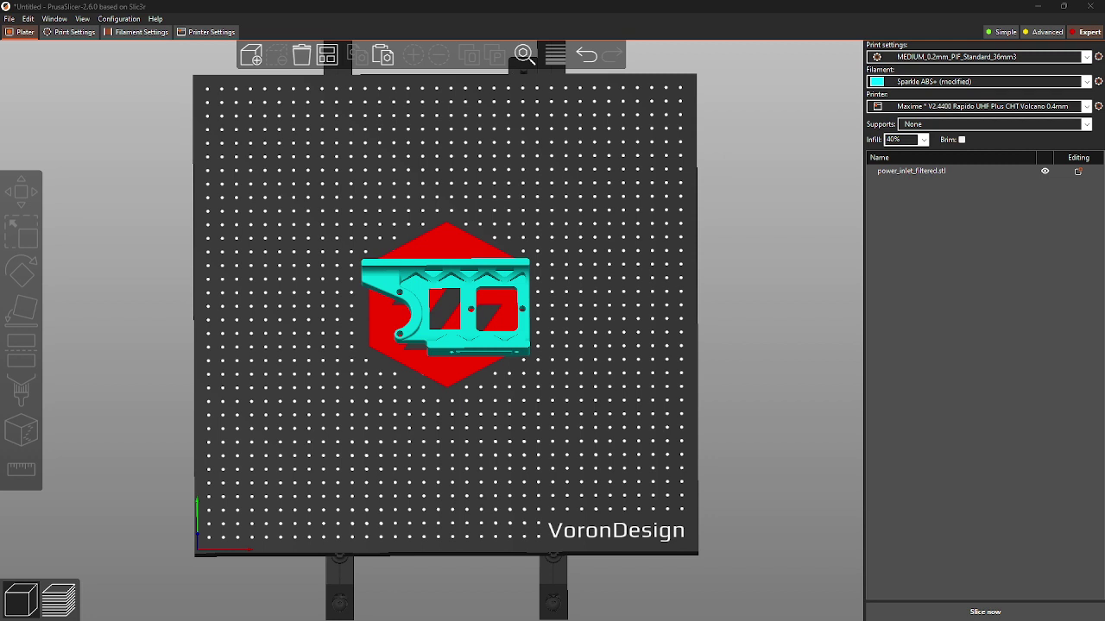
left_click(421, 330)
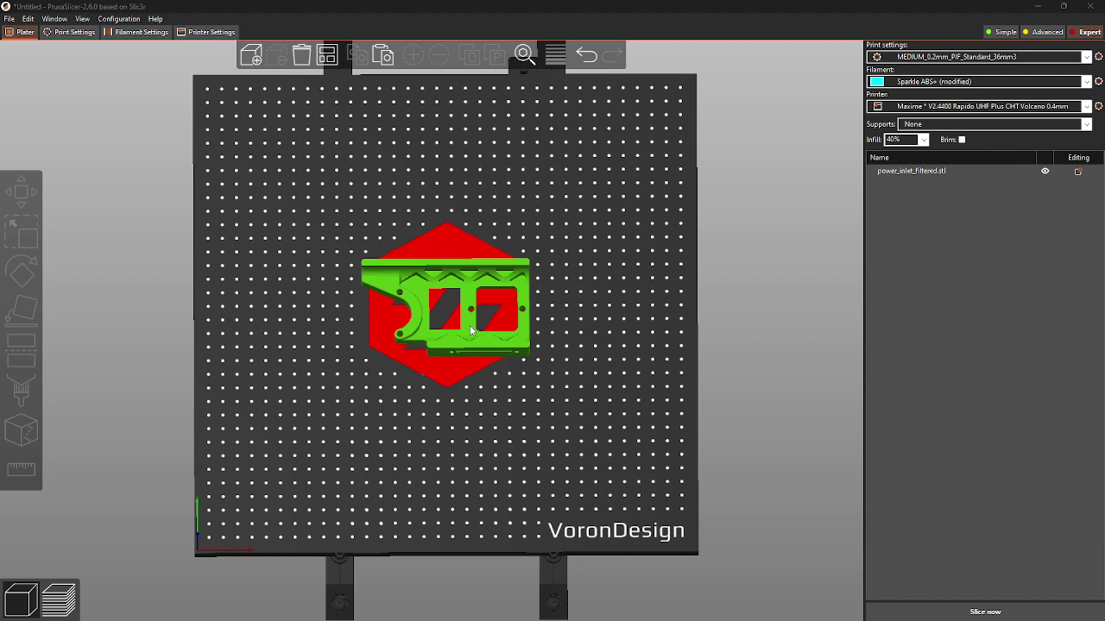
left_click(436, 345)
left_click(465, 342)
left_click(460, 341)
left_click(465, 342)
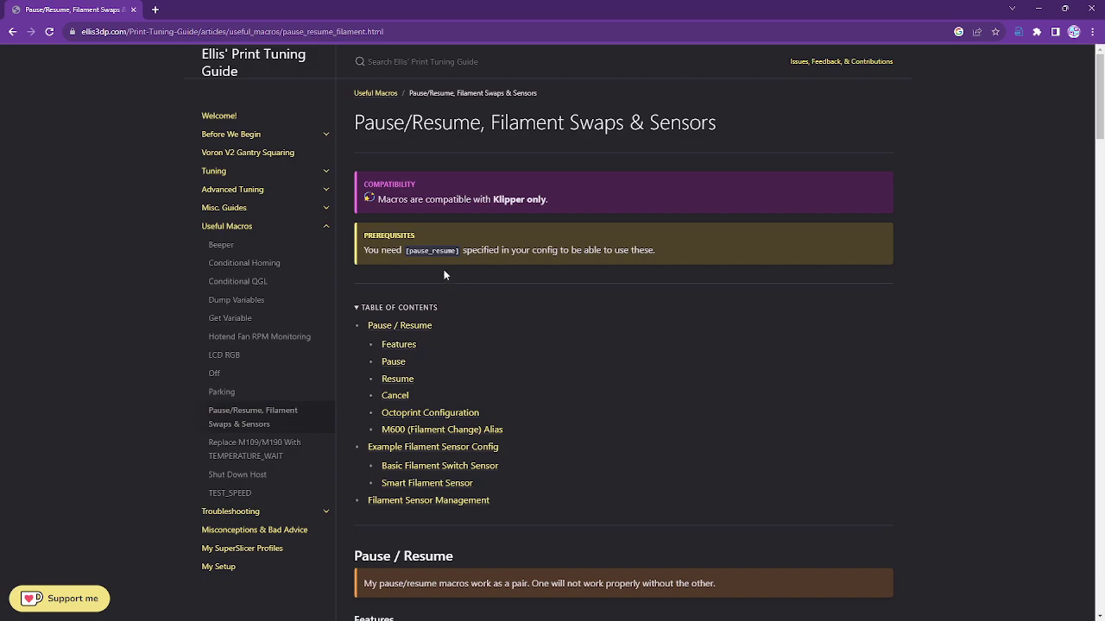
Switch to the browser, read the Pause/Resume macros guide down to the M600 alias section, and highlight its macro code.
scroll(588, 487, "down", 6)
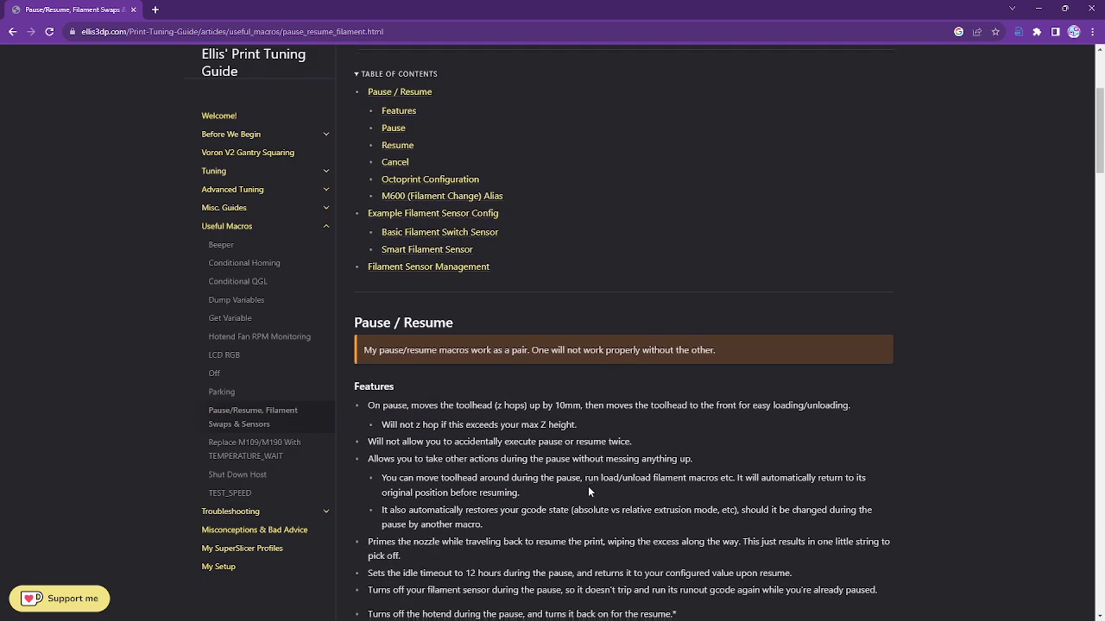
scroll(588, 490, "down", 3)
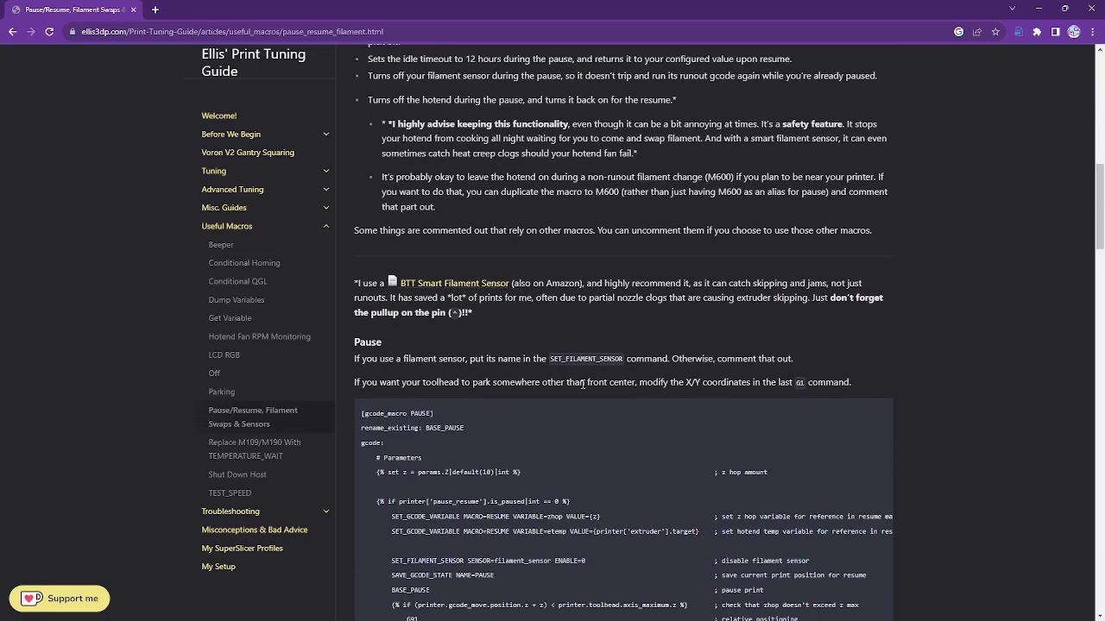
scroll(588, 491, "down", 7)
scroll(582, 383, "down", 5)
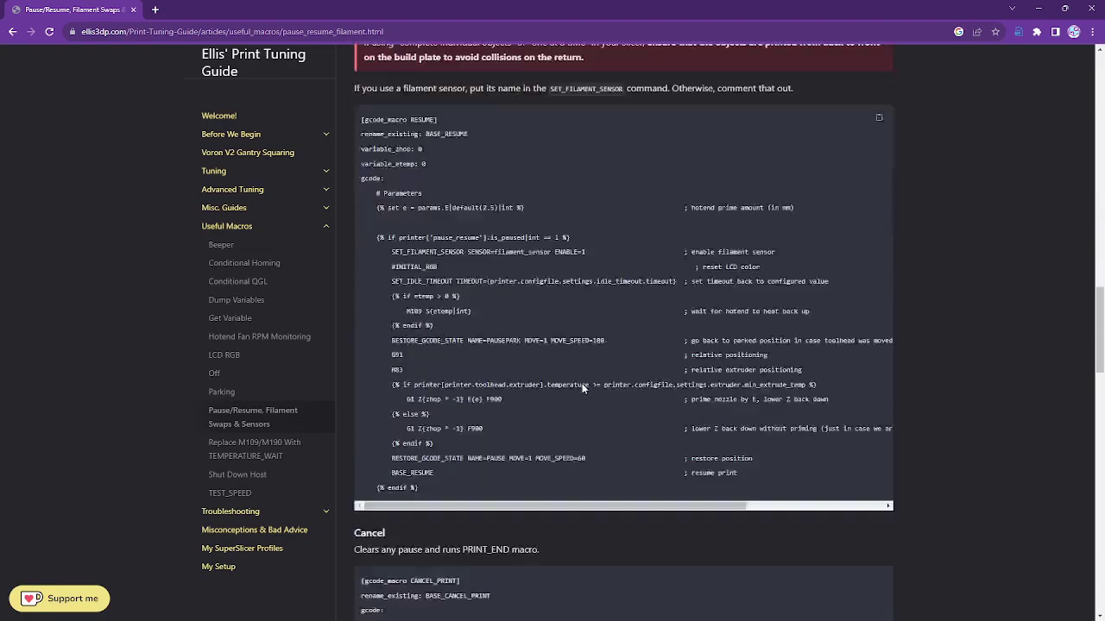
scroll(581, 388, "down", 6)
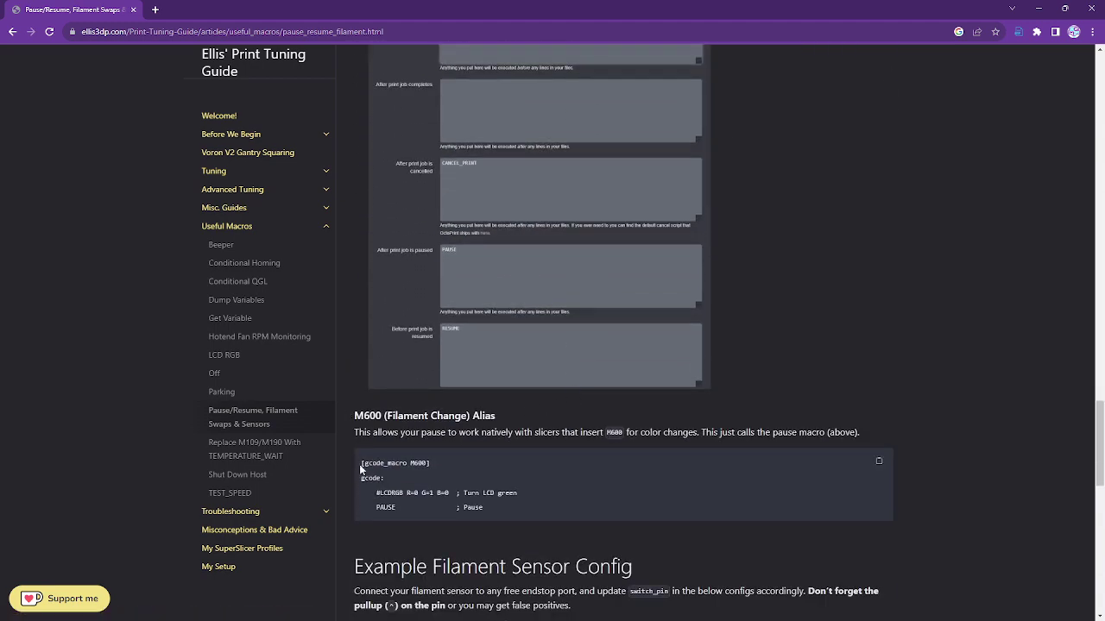
left_click_drag(360, 461, 486, 510)
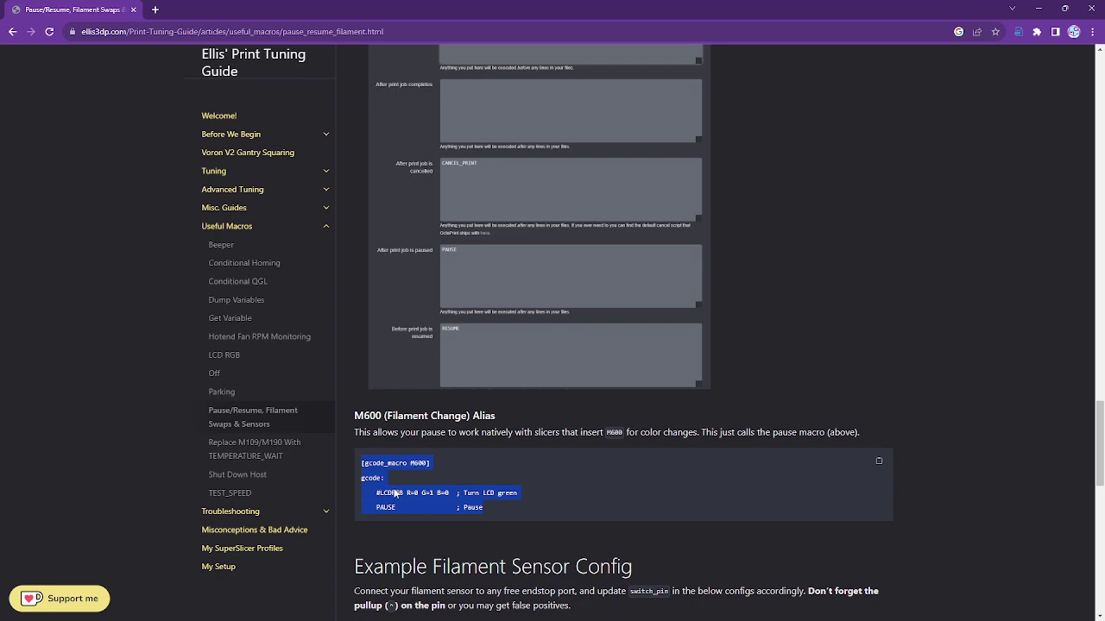
Review the Cancel, Resume and Pause macros, going back up to the Pause/Resume features list.
scroll(425, 249, "up", 3)
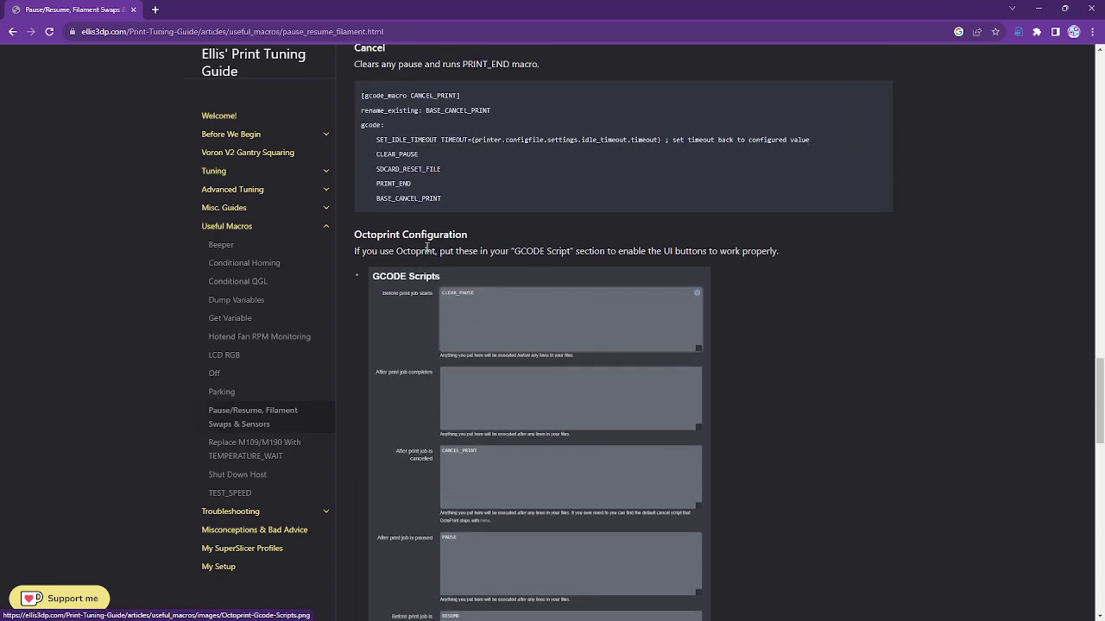
scroll(426, 248, "up", 4)
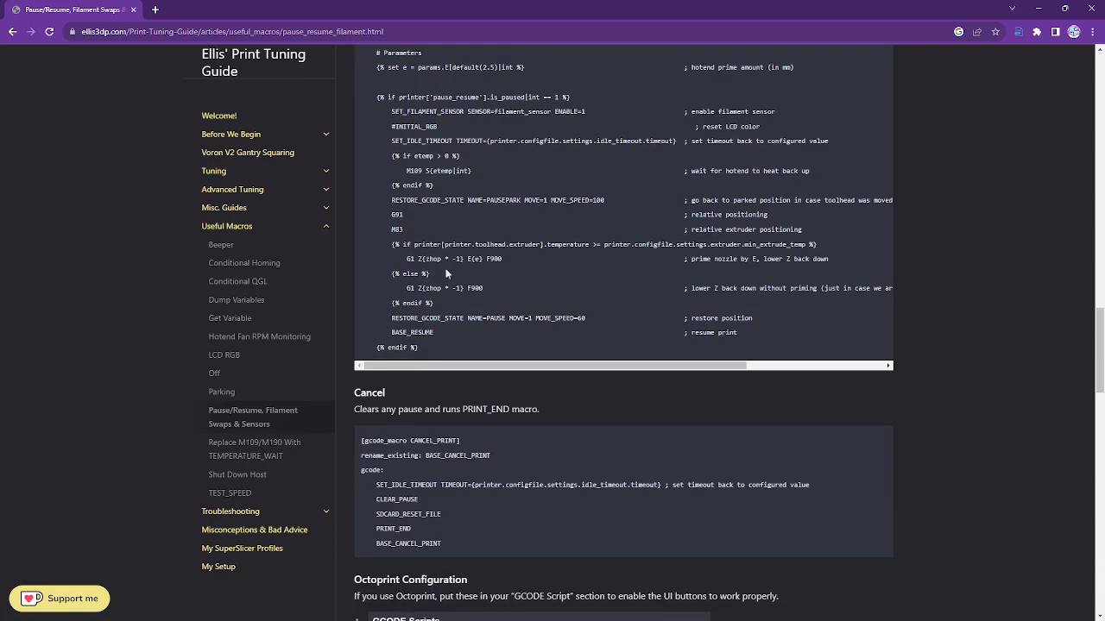
scroll(445, 271, "up", 10)
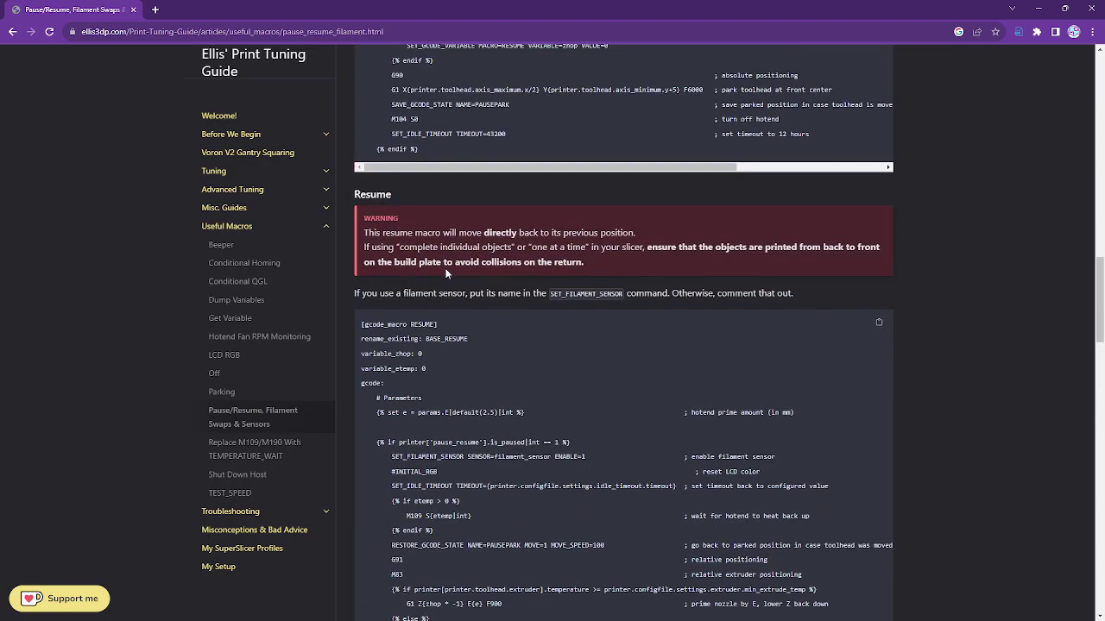
scroll(445, 274, "up", 10)
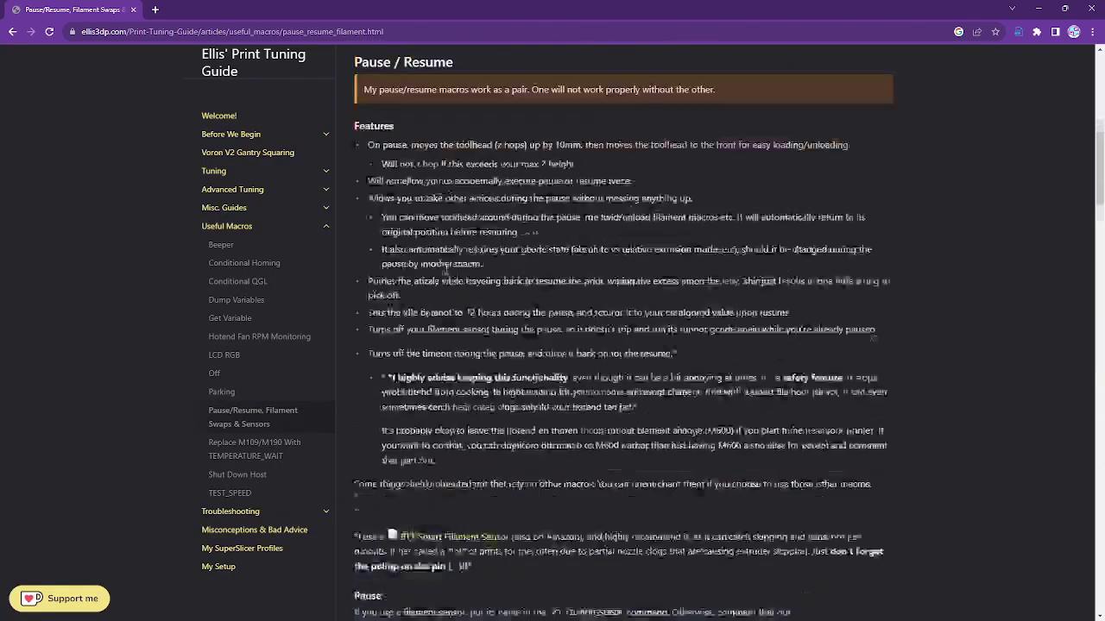
scroll(446, 274, "up", 1)
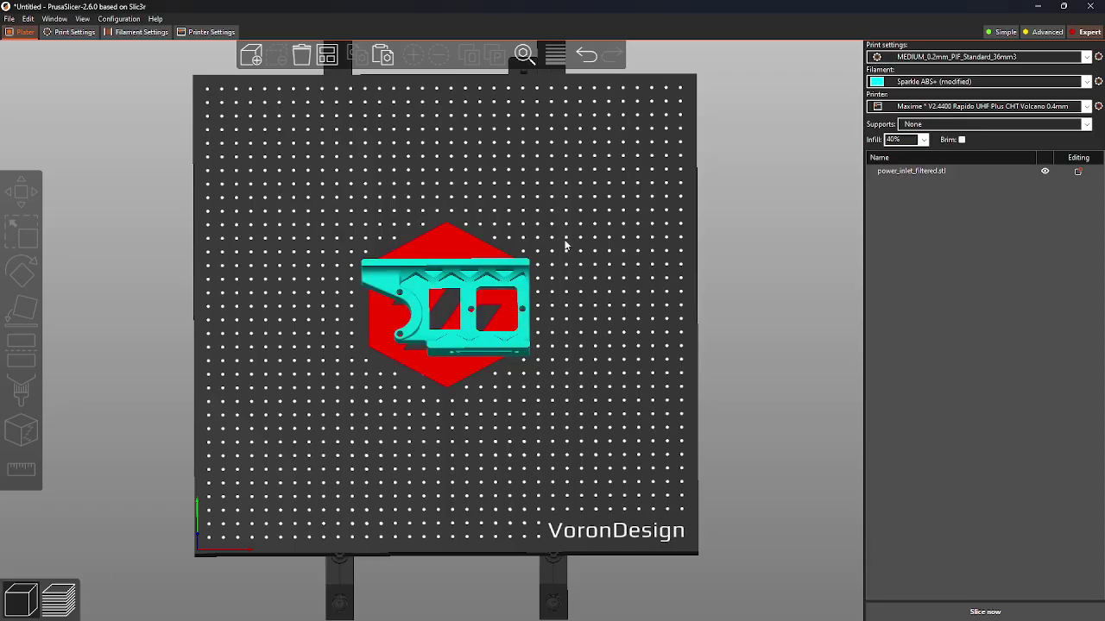
Switch to PrusaSlicer and add a generic slab part to the power_inlet_filtered.stl object.
scroll(564, 306, "up", 3)
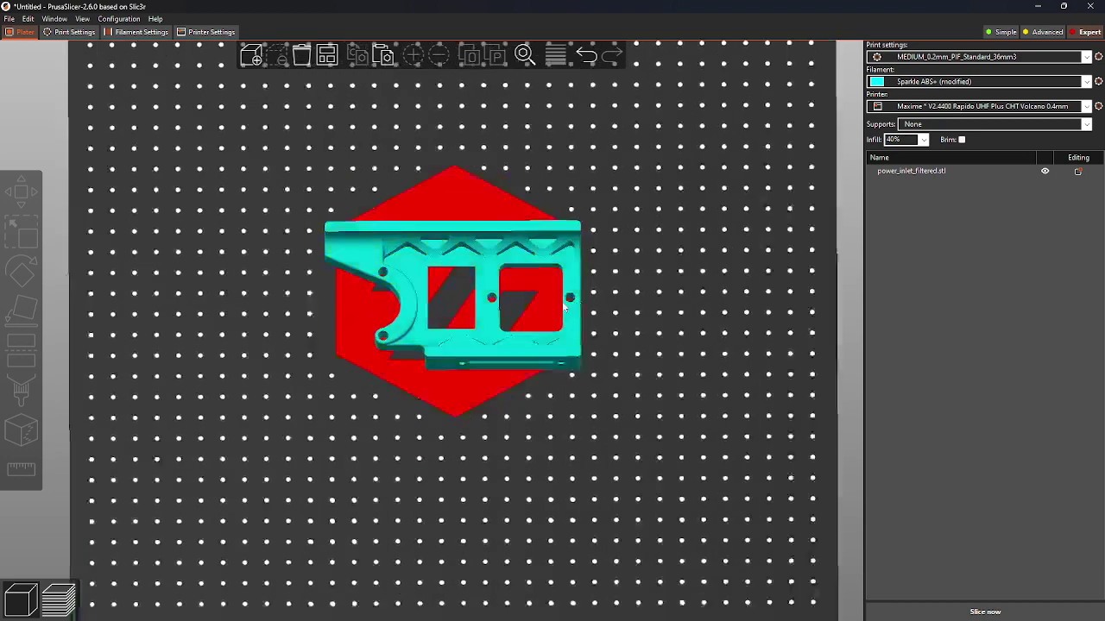
scroll(564, 303, "up", 1)
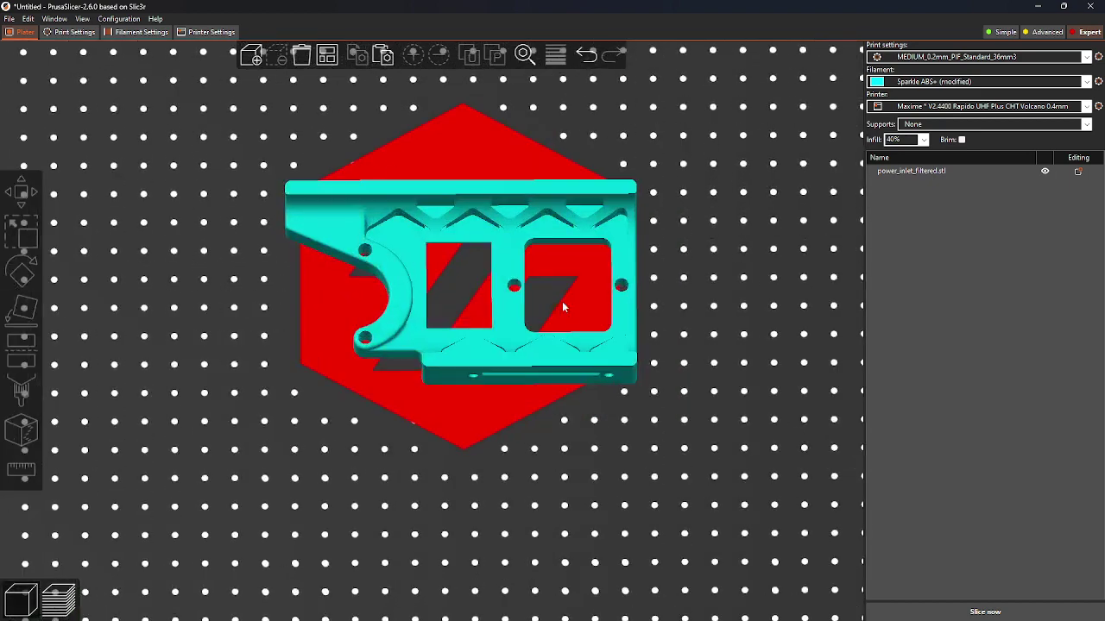
left_click_drag(712, 276, 712, 294)
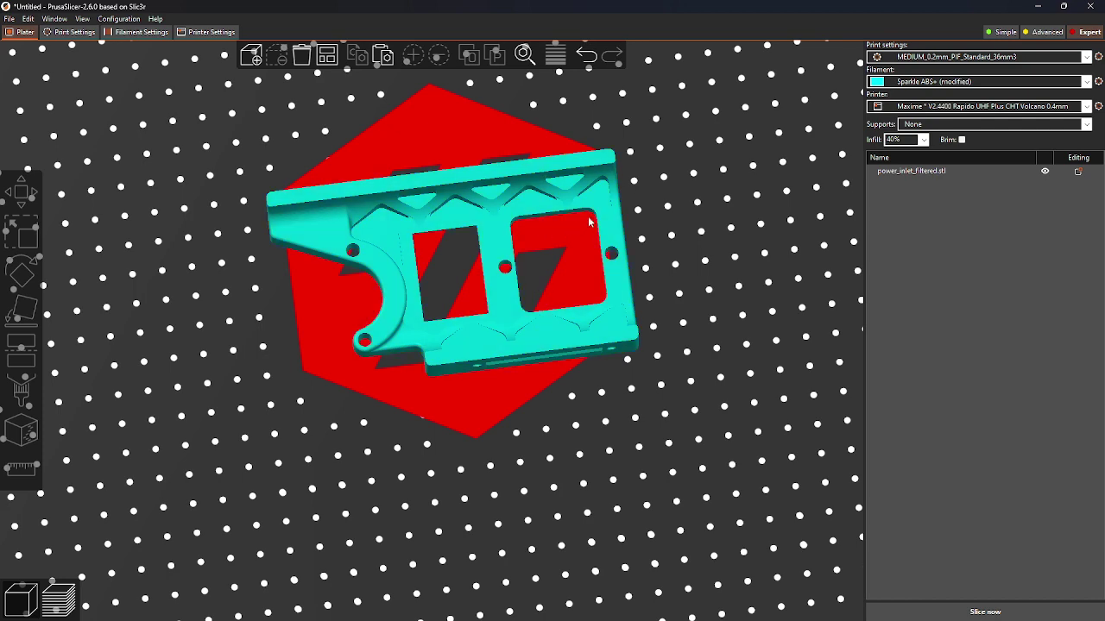
scroll(531, 248, "up", 2)
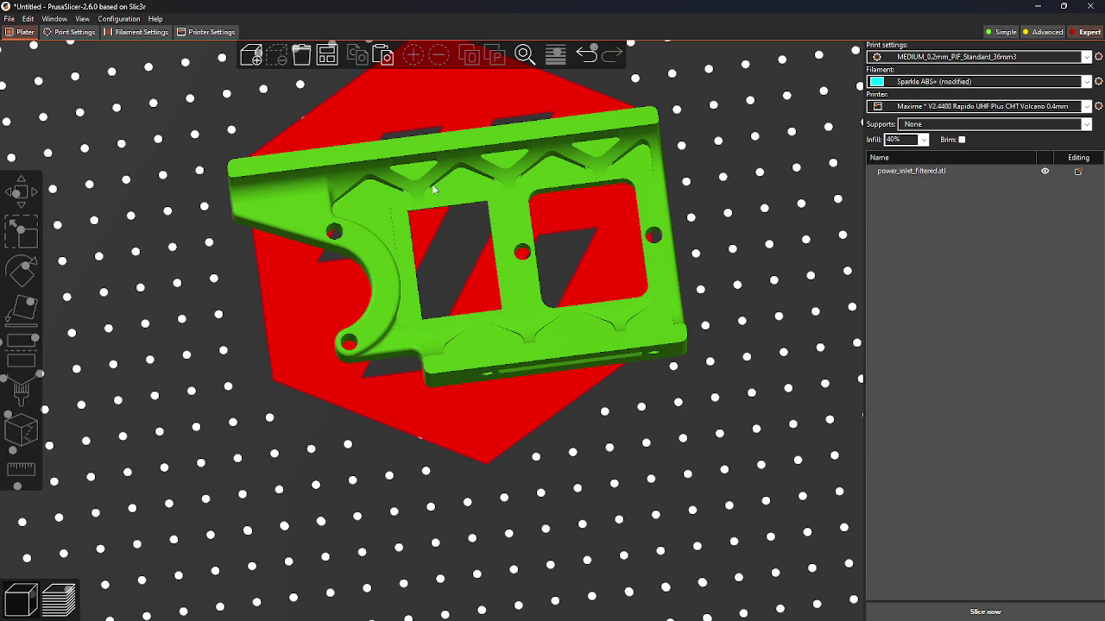
left_click(483, 270)
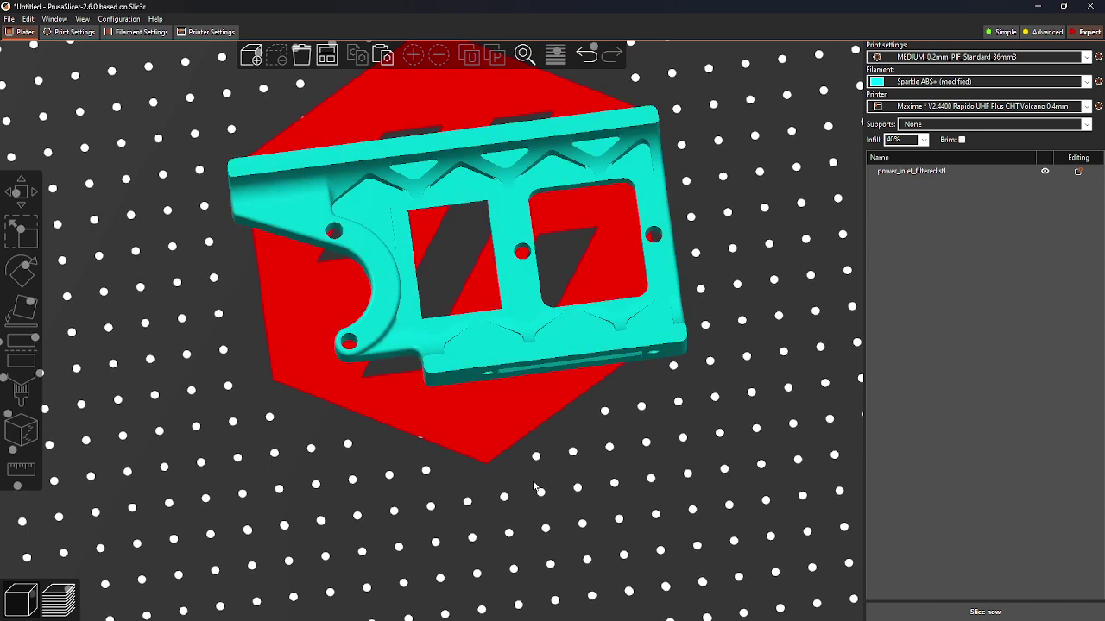
left_click_drag(535, 488, 554, 467)
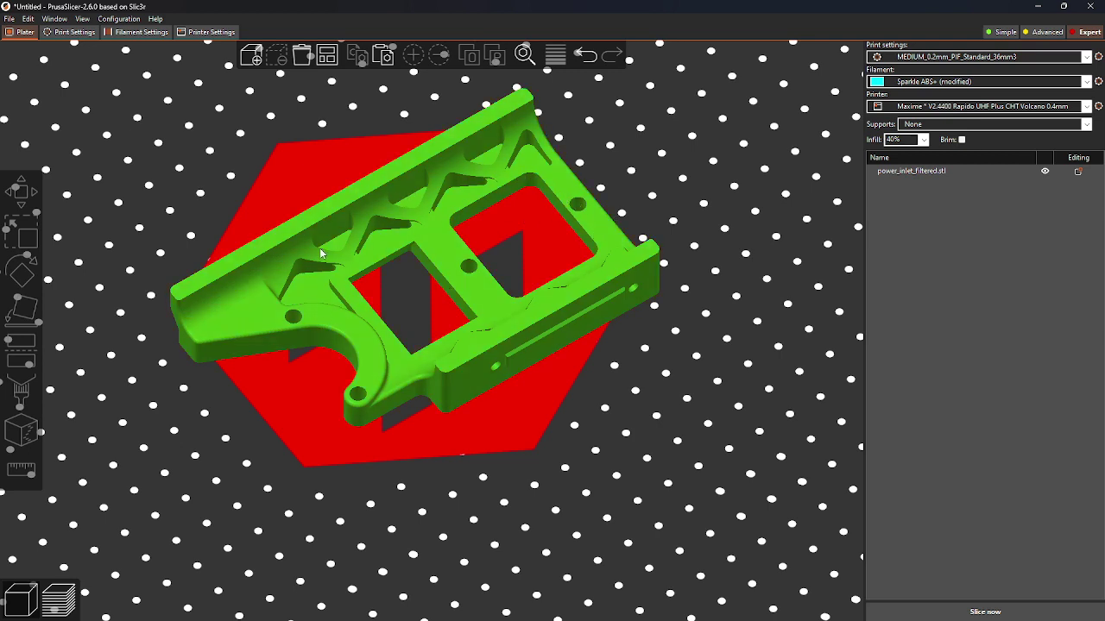
left_click(897, 176)
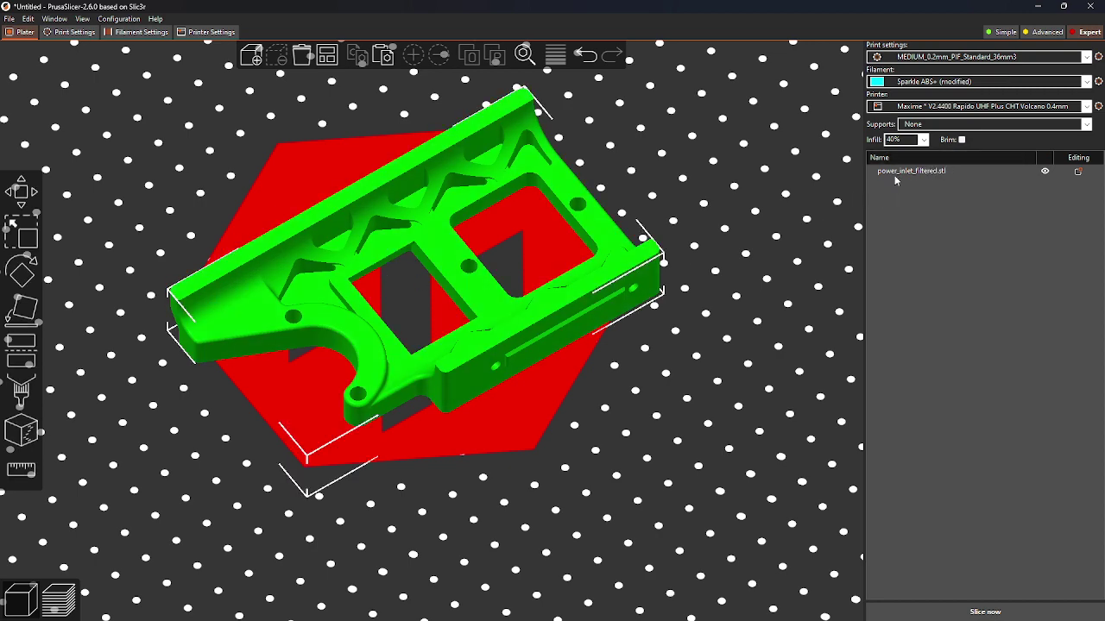
right_click(894, 177)
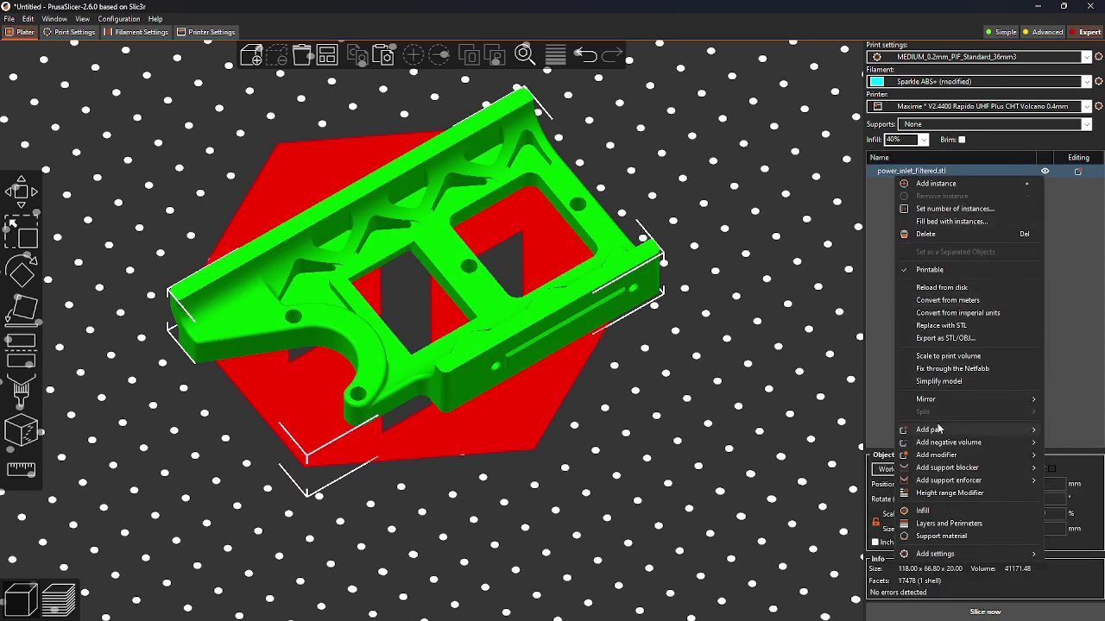
mouse_move(938, 429)
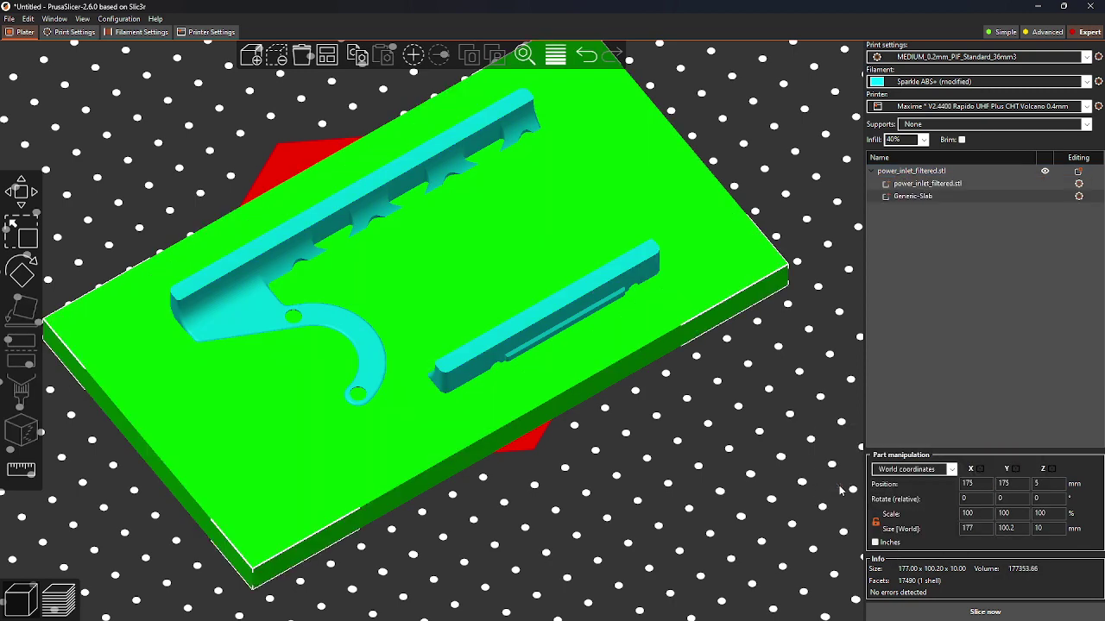
Resize the slab to 25 × 25 × 1.6 mm and drop it onto the print bed.
left_click(980, 528)
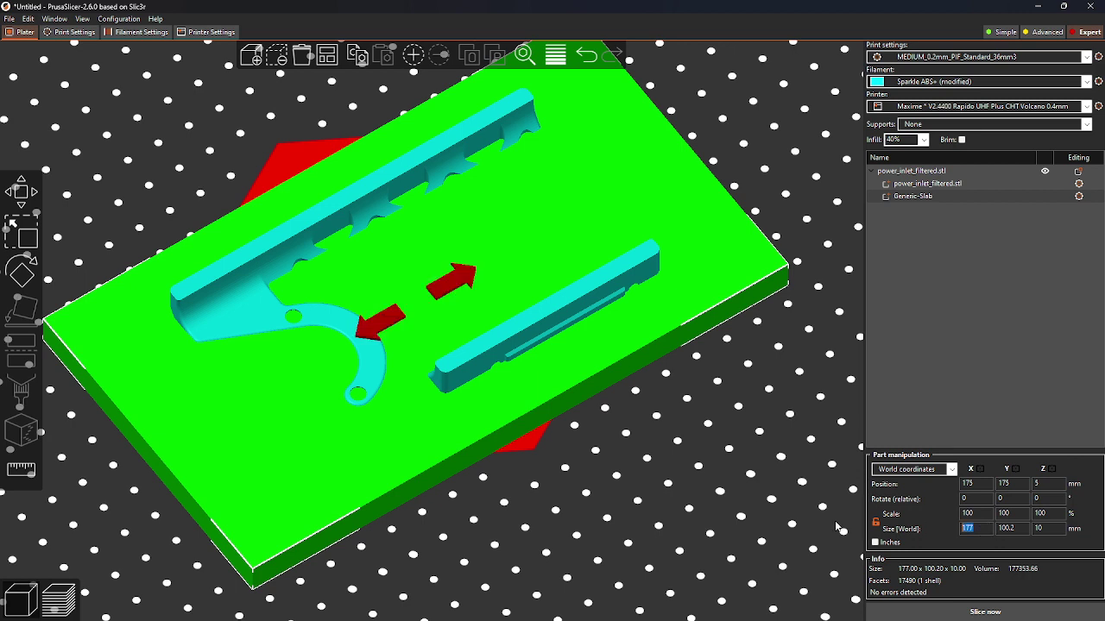
type("25")
left_click(1018, 529)
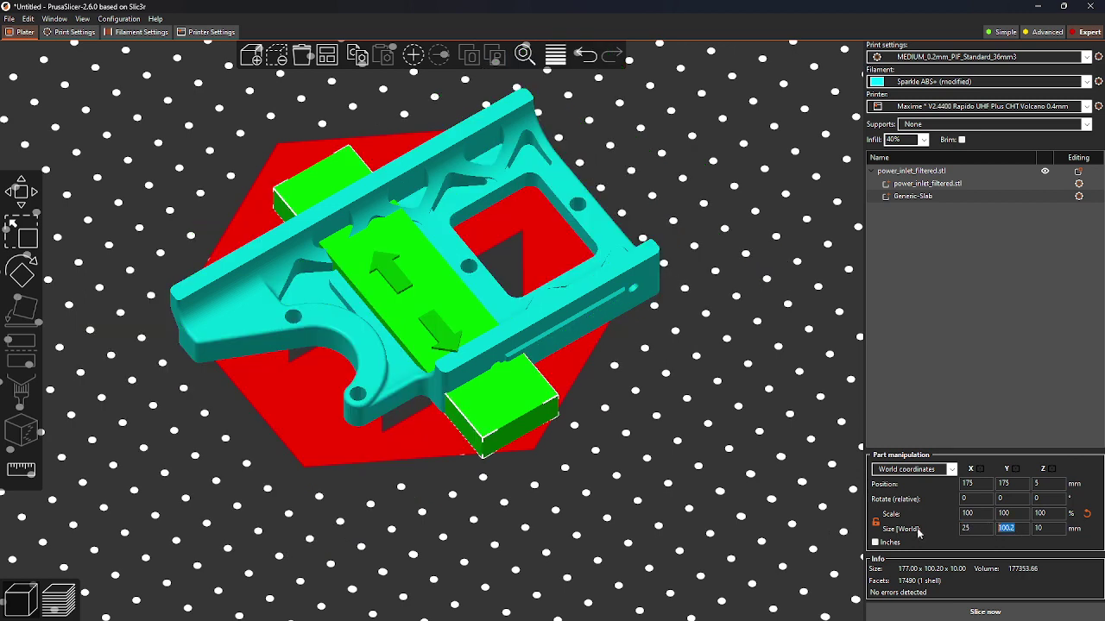
type("25")
left_click(1043, 529)
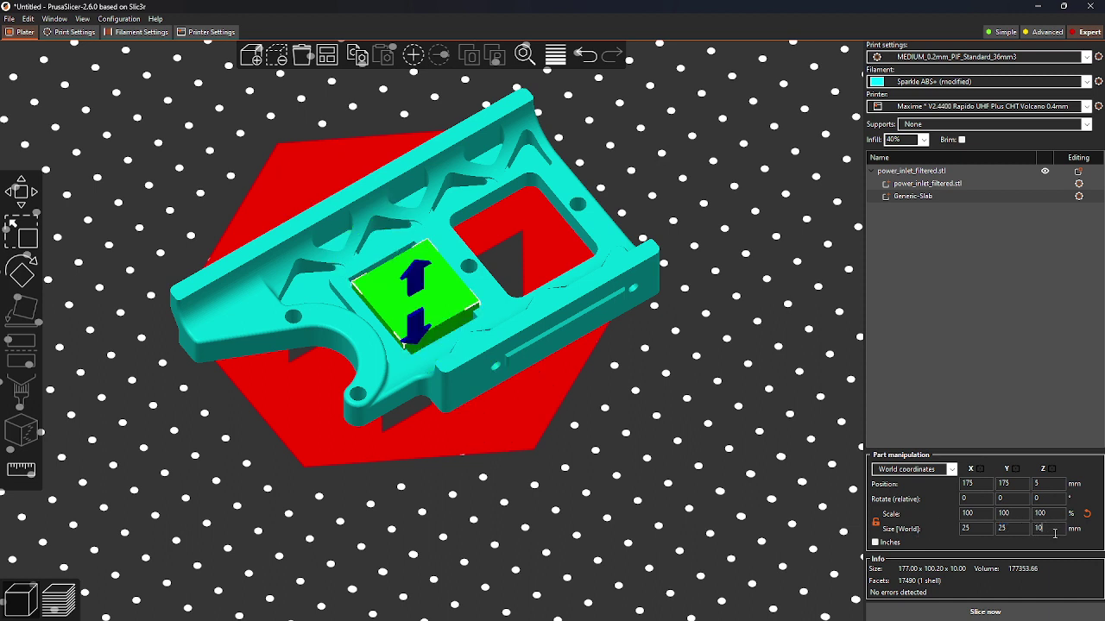
double_click(1055, 532)
type("1")
key("Return")
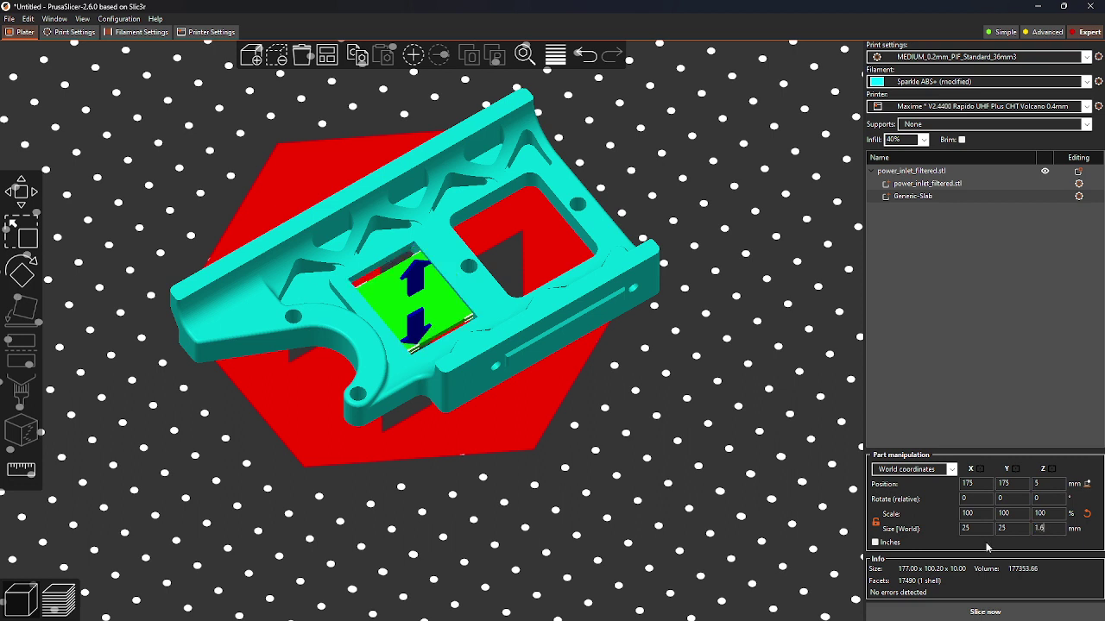
left_click(1086, 484)
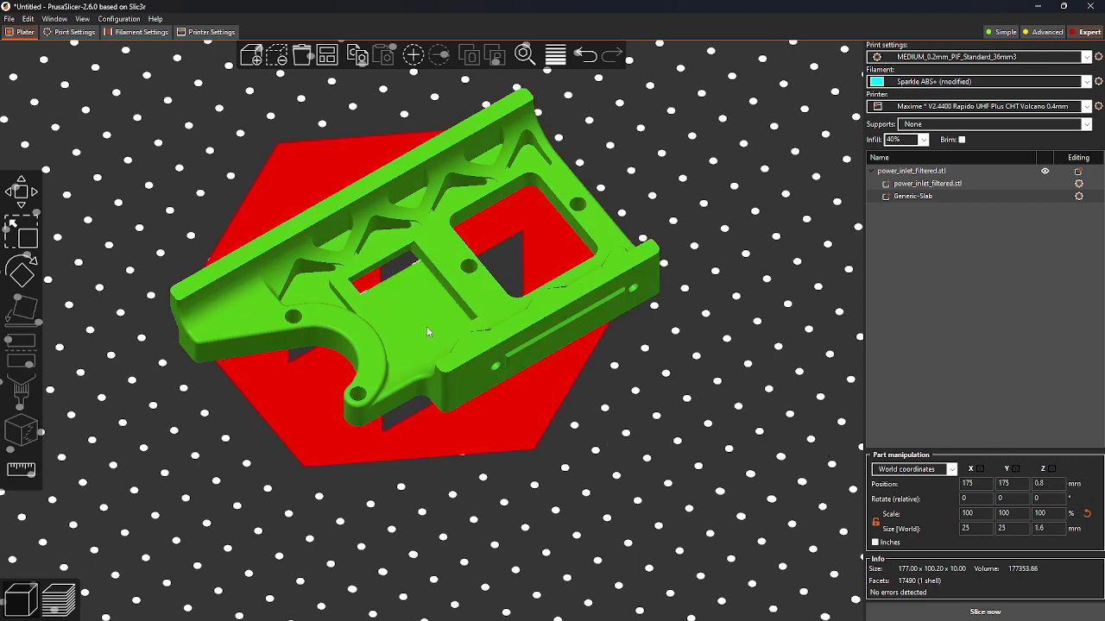
Move the slab off the model to beside its straight end, at about X 250, Y 176 mm, and slice the plate.
left_click_drag(410, 316, 636, 183)
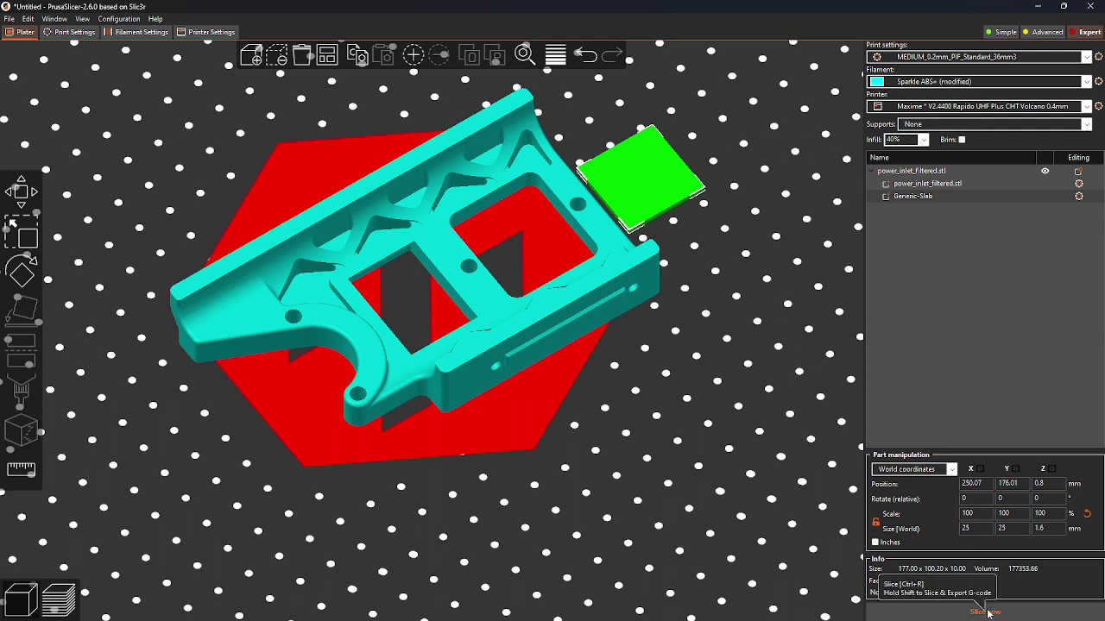
left_click(988, 613)
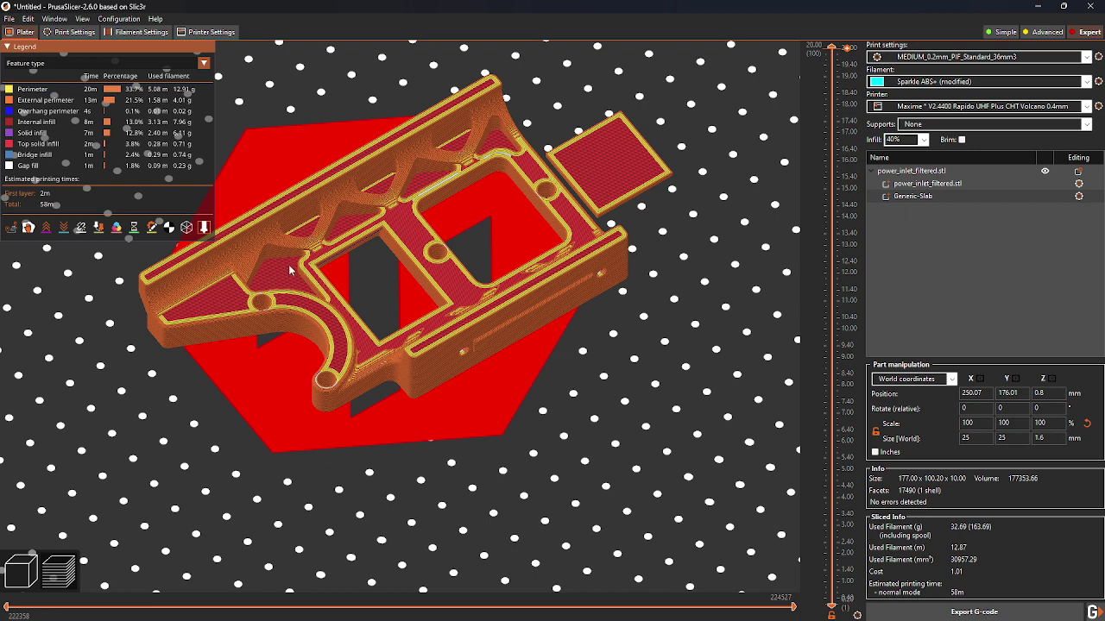
Lower the sliced layer preview to the 4.20 mm height, comparing the neighbouring layers around 4 mm.
left_click_drag(831, 50, 831, 104)
left_click_drag(831, 162, 831, 280)
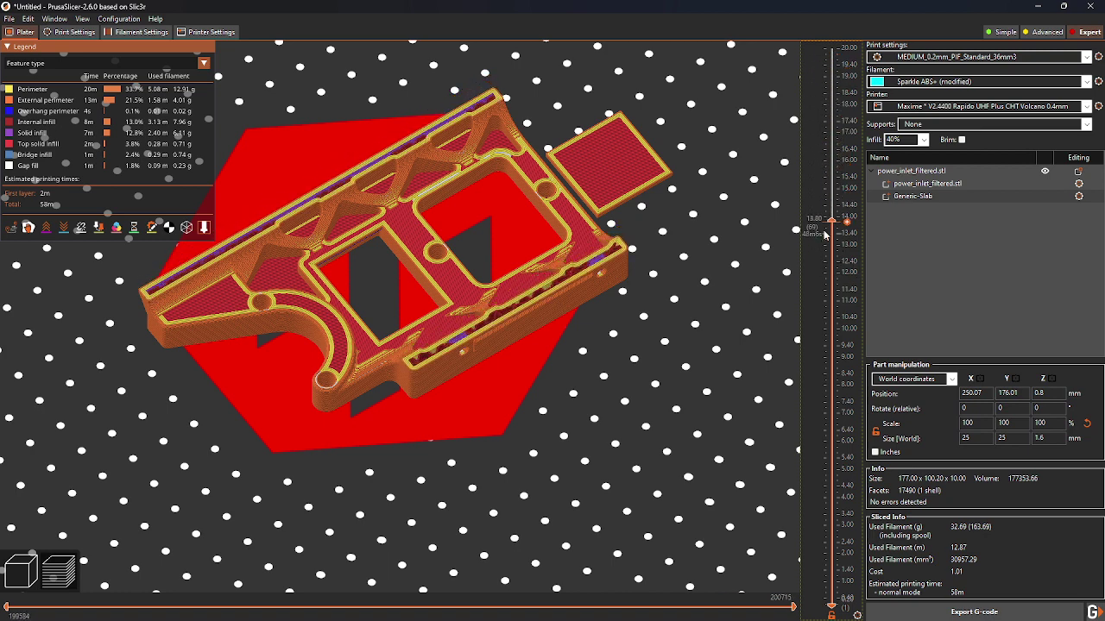
left_click_drag(831, 222, 845, 478)
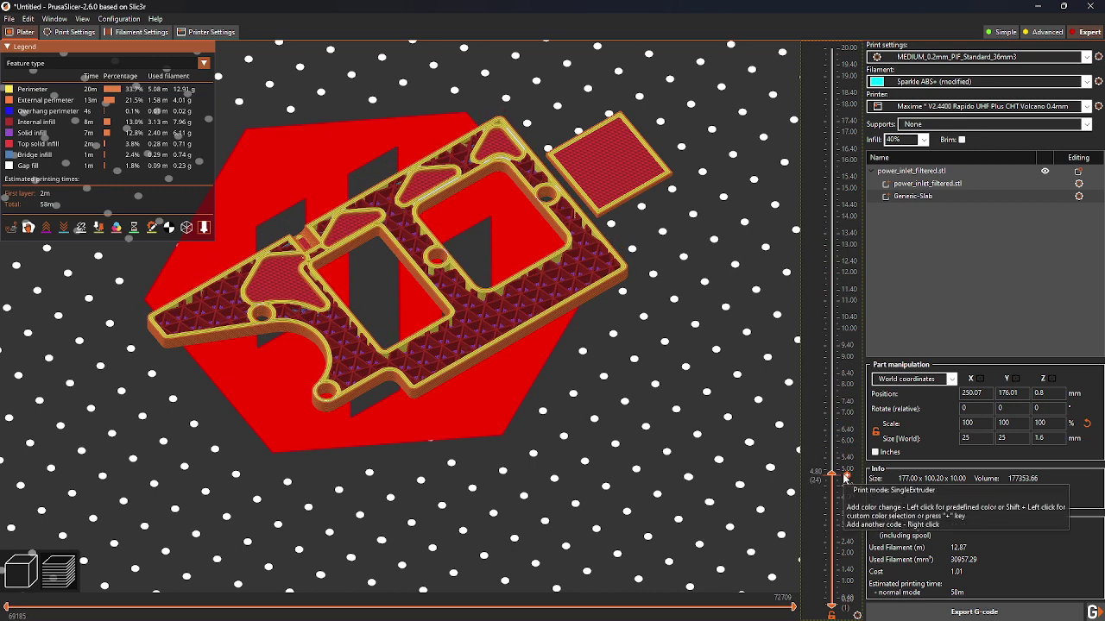
scroll(840, 486, "down", 2)
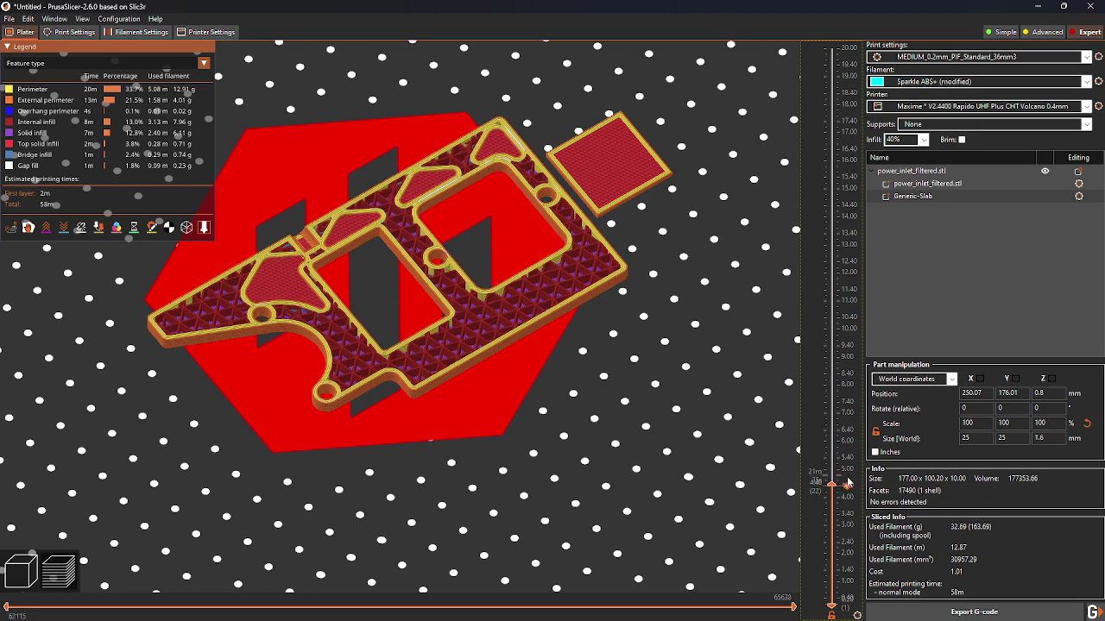
scroll(398, 242, "up", 6)
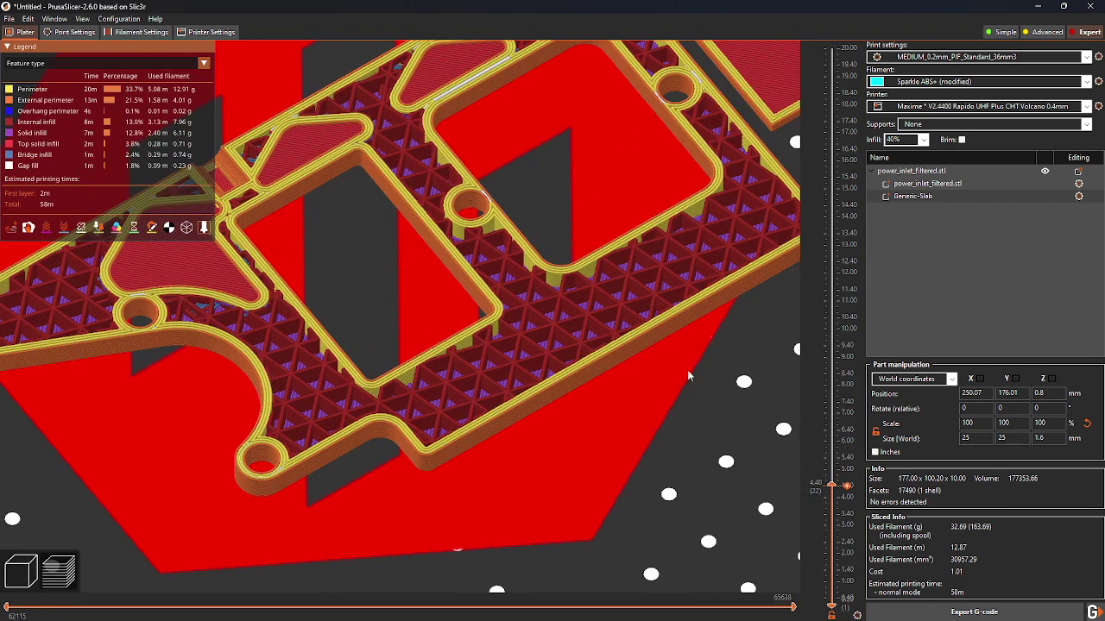
scroll(844, 501, "down", 1)
scroll(845, 501, "down", 1)
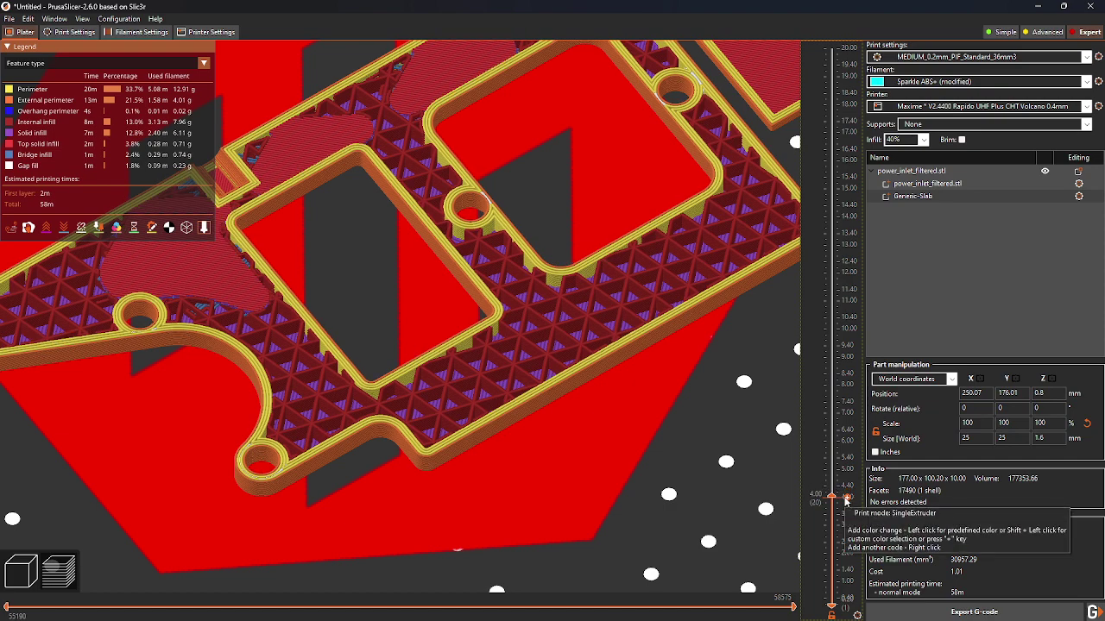
scroll(845, 502, "up", 1)
scroll(846, 502, "down", 1)
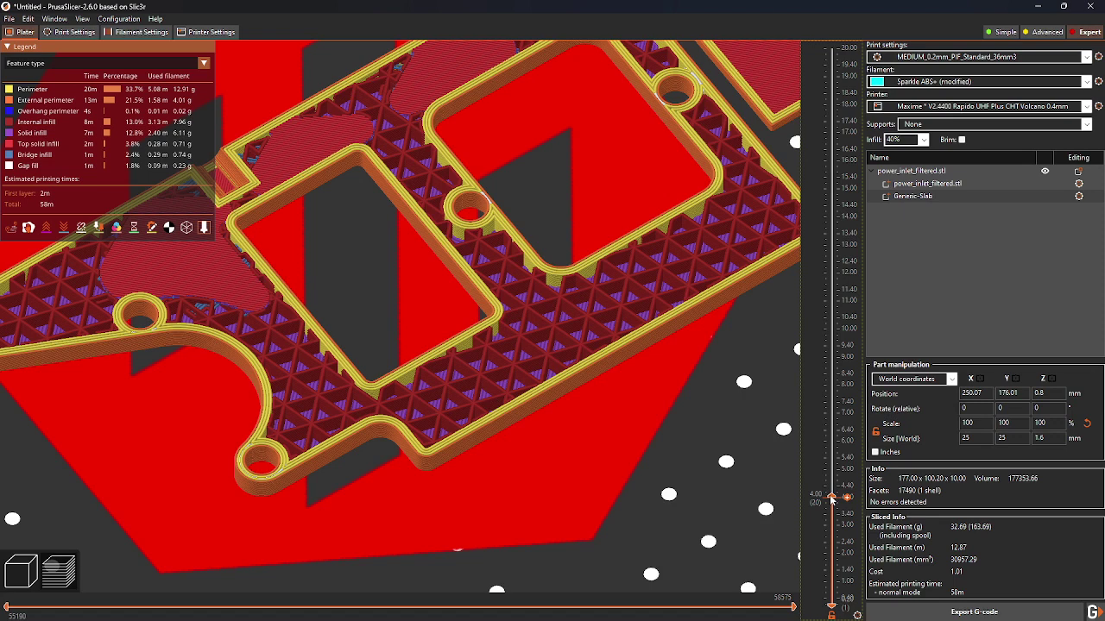
scroll(831, 498, "up", 1)
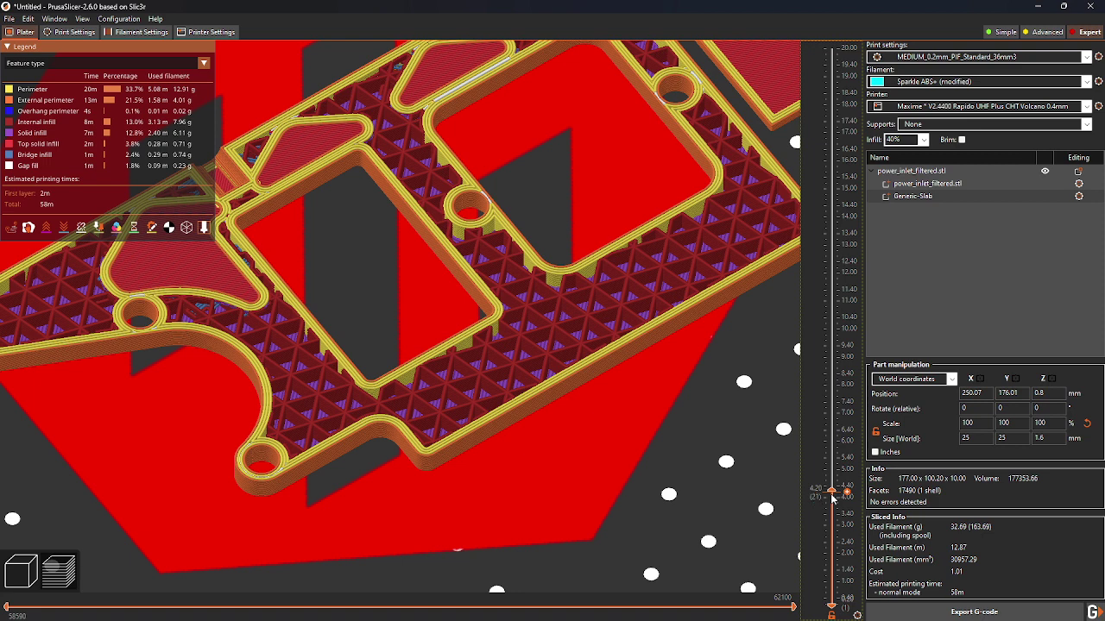
Add a colour change at the 4.20 mm layer and set the colour above it to purple (128, 0, 128).
scroll(832, 498, "down", 1)
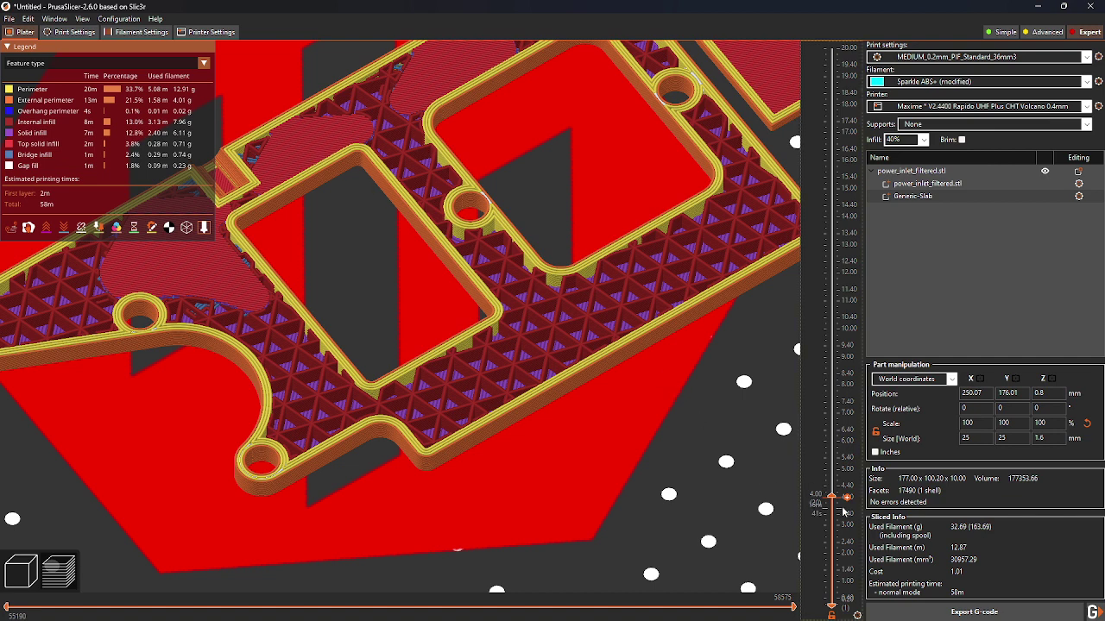
scroll(834, 503, "up", 1)
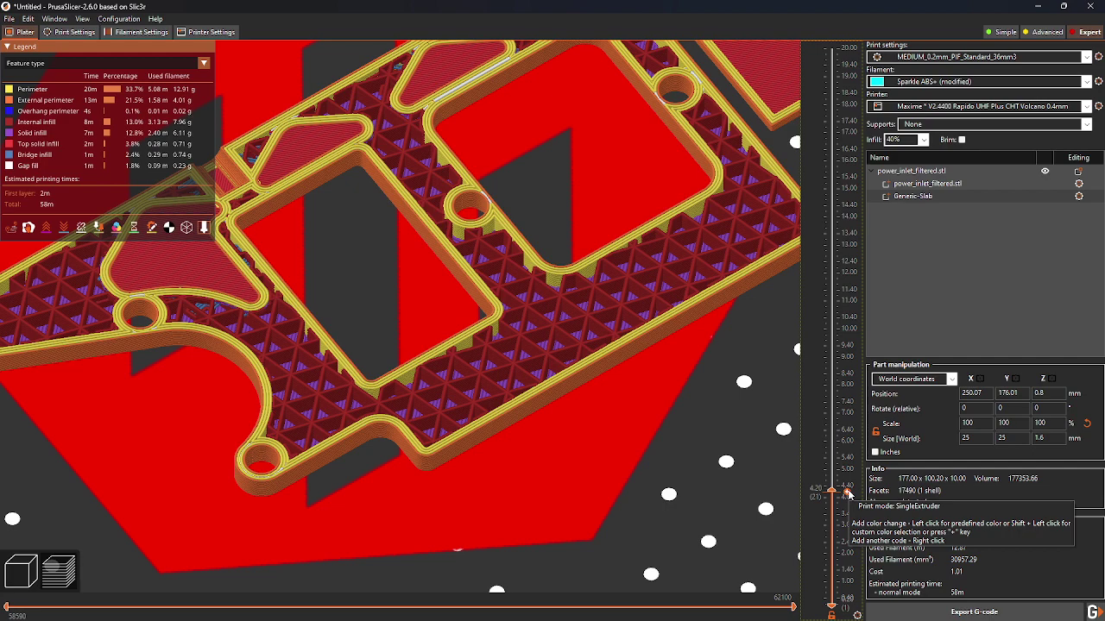
left_click(847, 494)
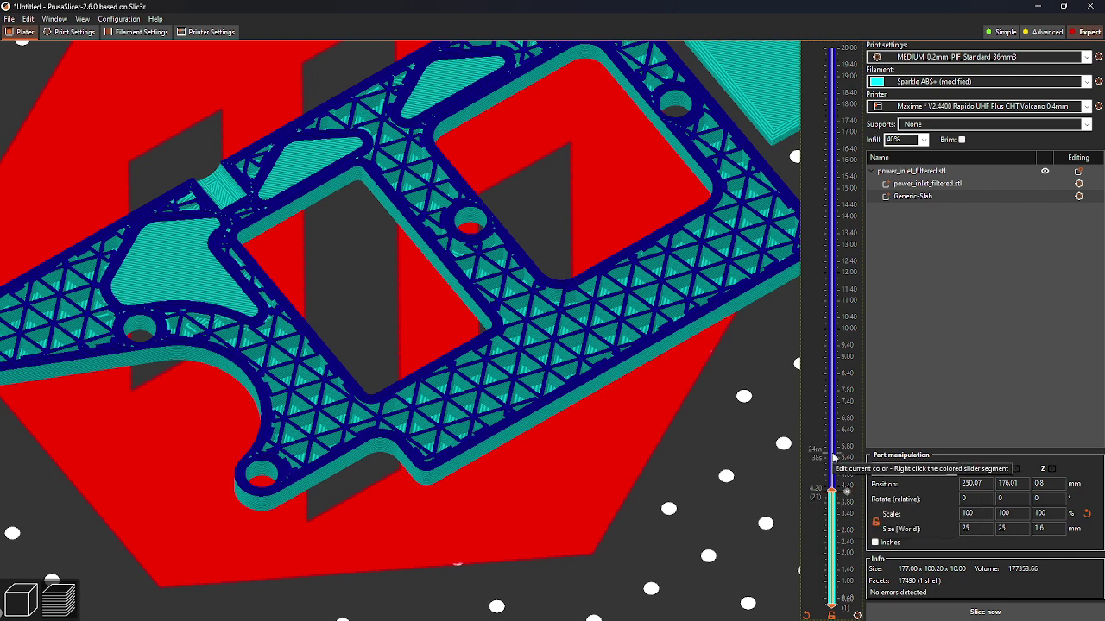
left_click(835, 376)
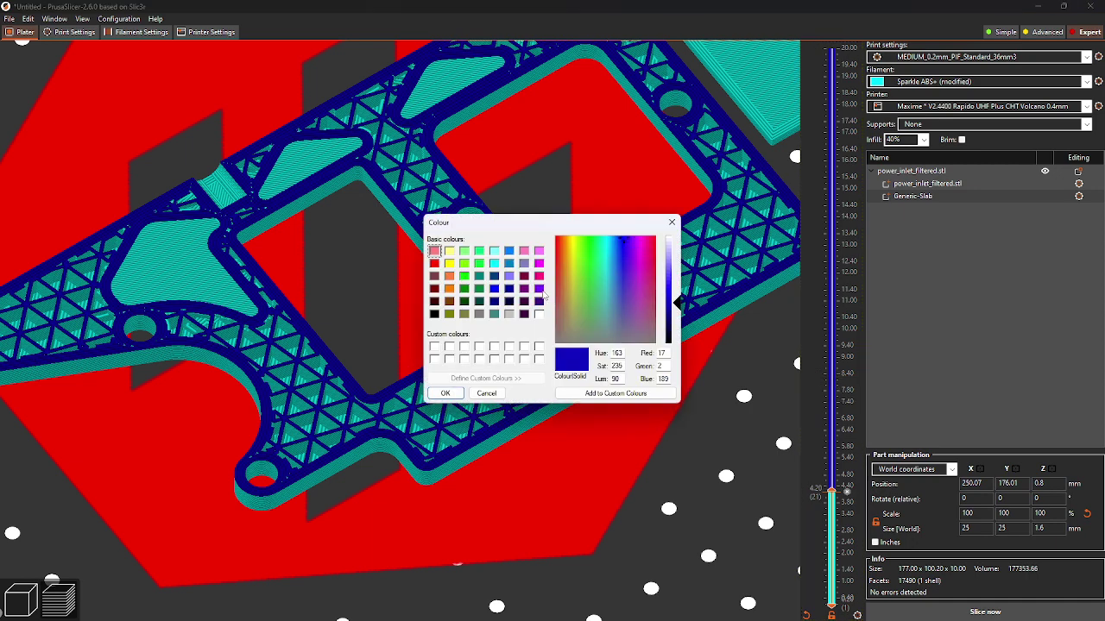
left_click(523, 288)
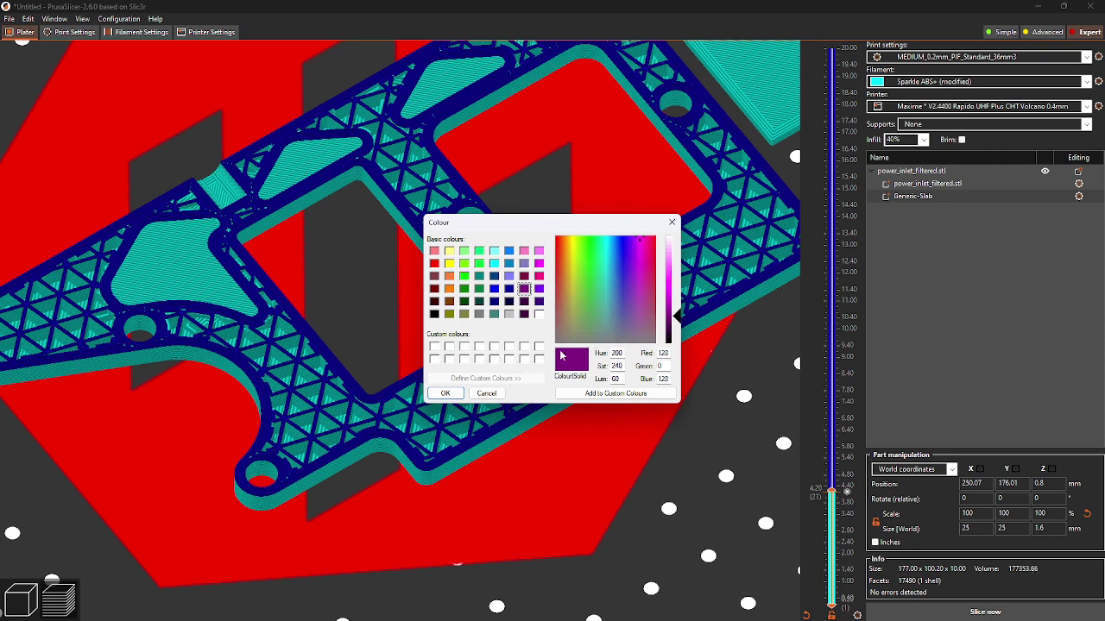
left_click(450, 394)
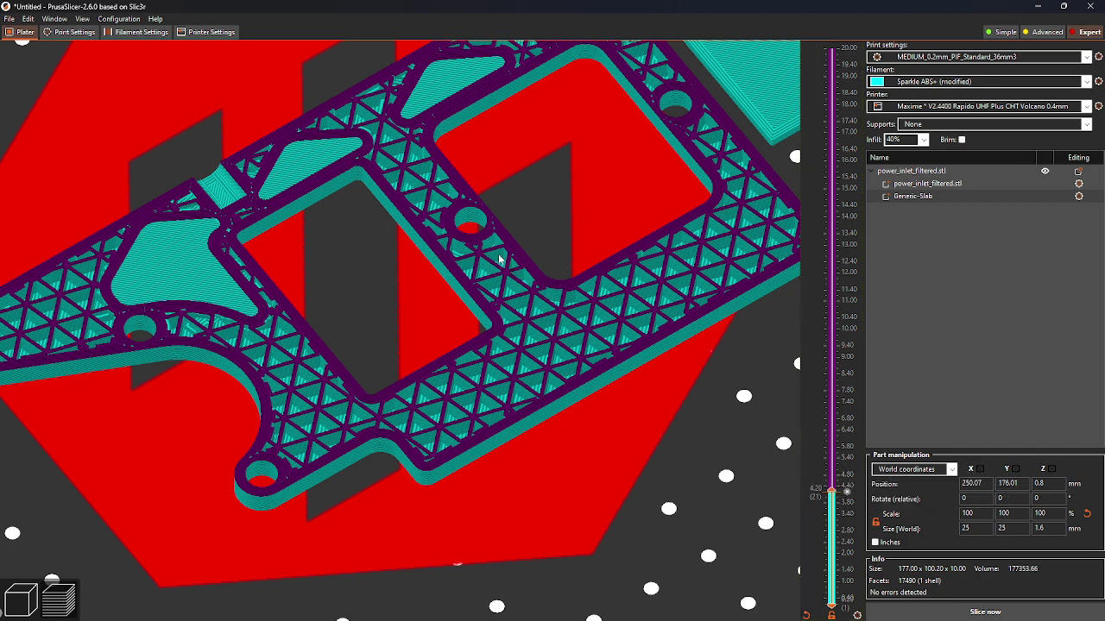
Preview the two-colour print up to the full 20 mm height, viewed from above, and return the preview to 4.20 mm.
left_click(834, 460)
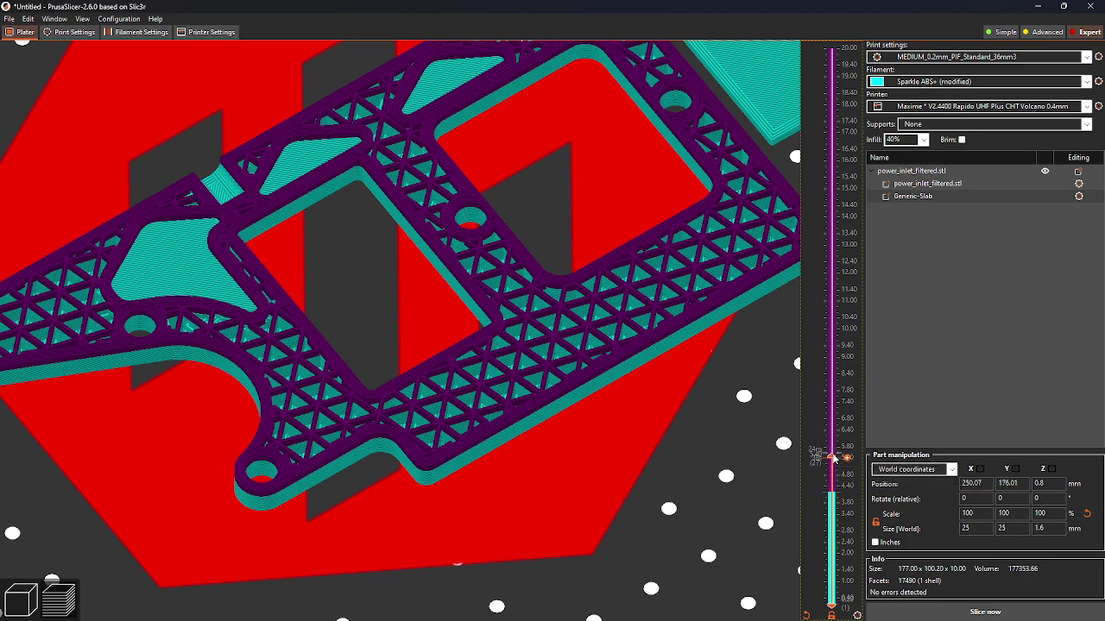
left_click_drag(835, 459, 833, 46)
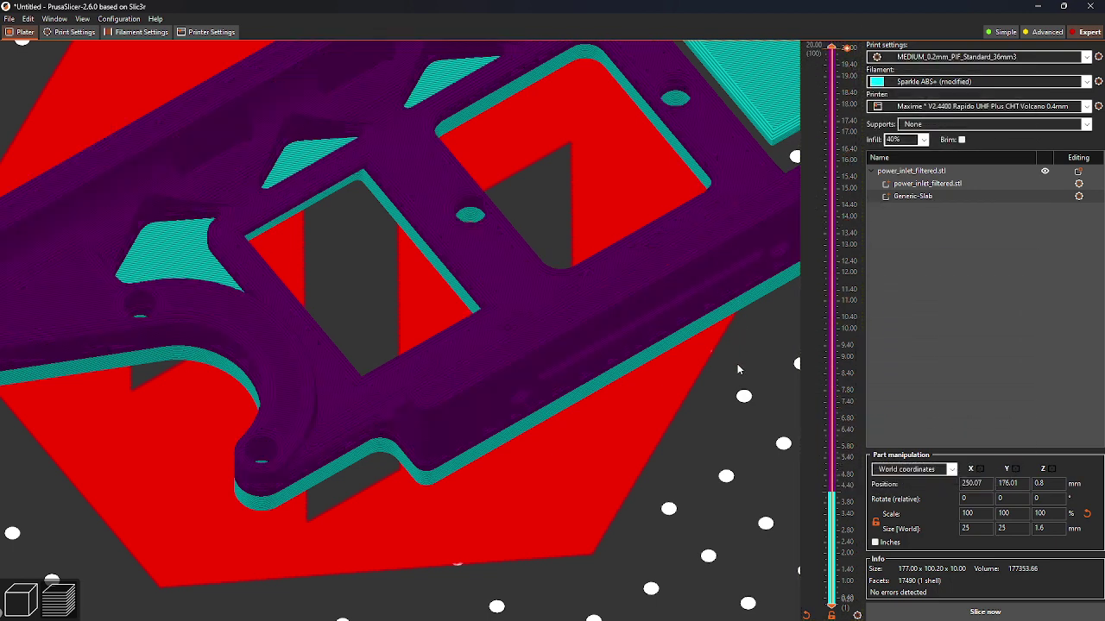
scroll(691, 366, "down", 5)
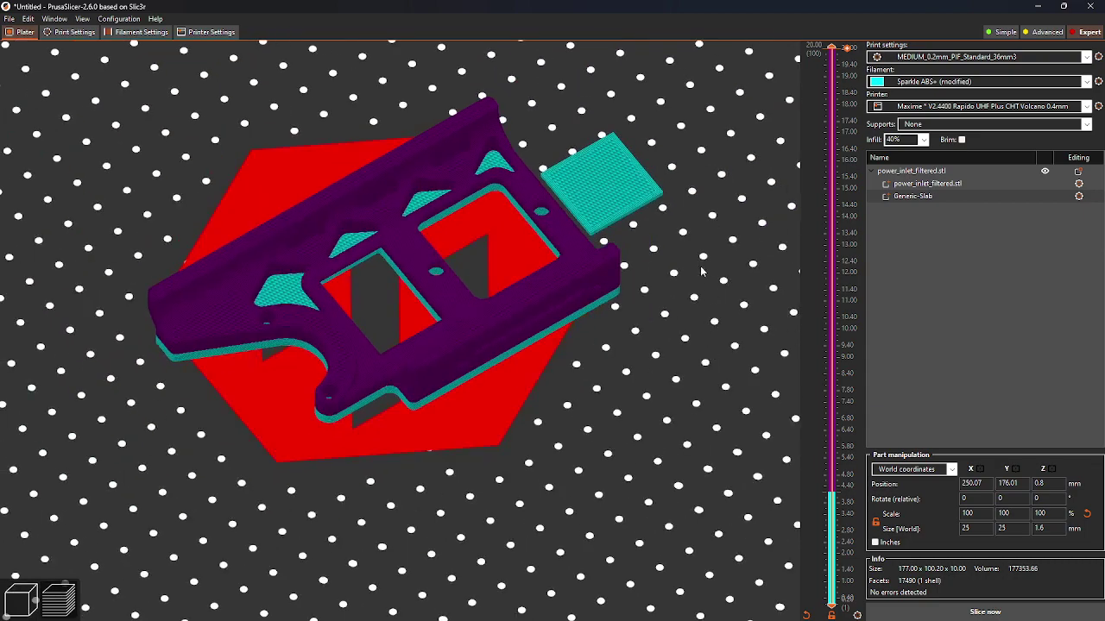
left_click_drag(645, 299, 616, 322)
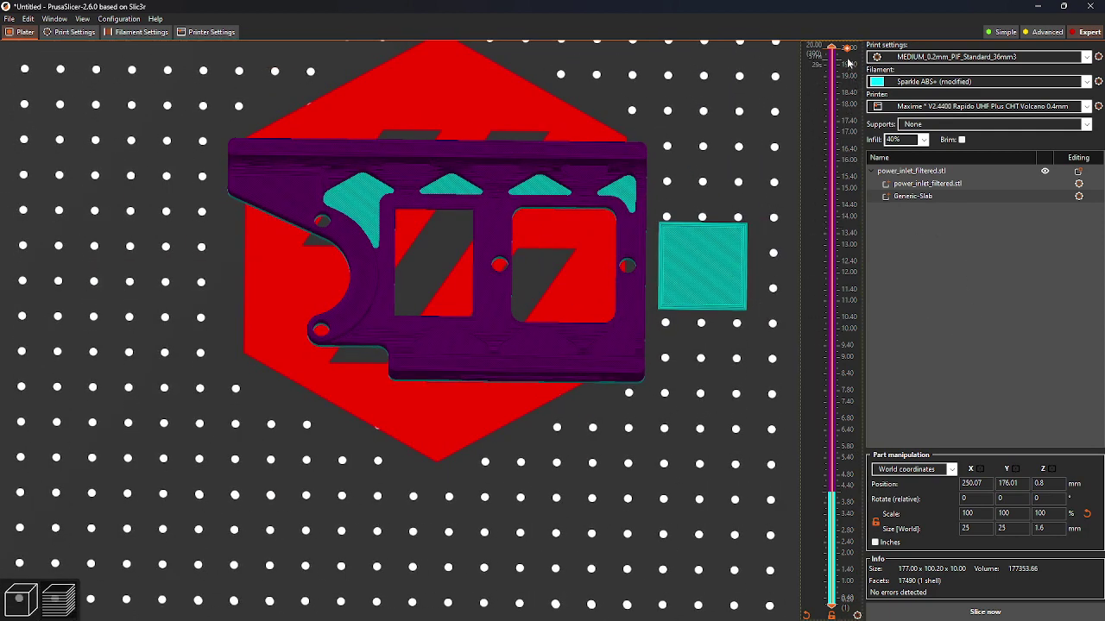
left_click_drag(837, 44, 848, 492)
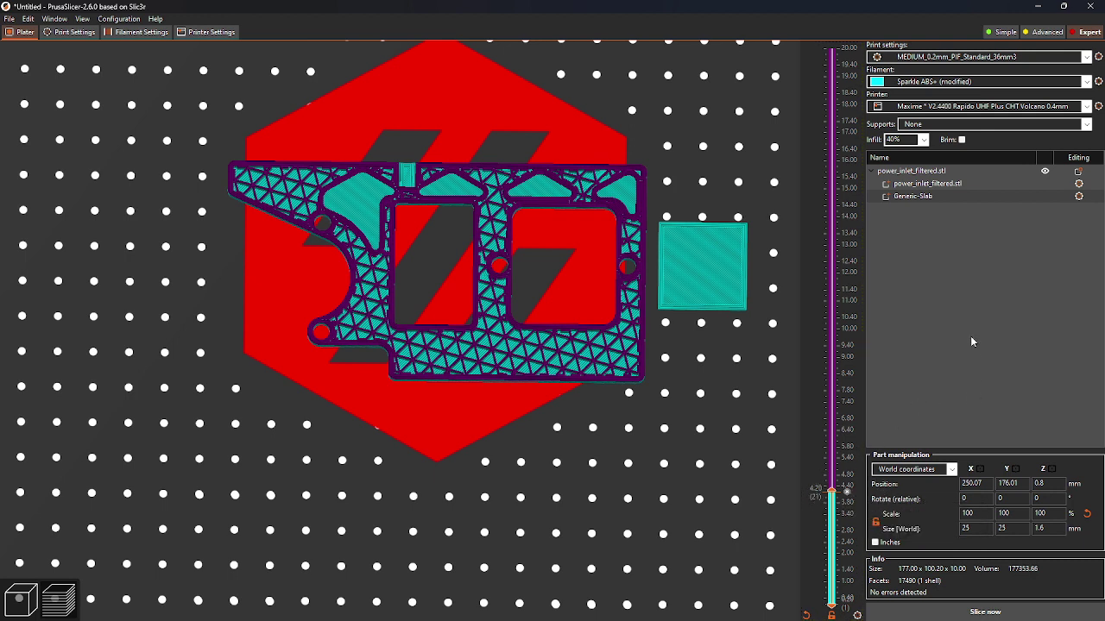
Add a height range modifier to the power_inlet_filtered.stl object and set its stop height to 4.2 mm.
right_click(920, 171)
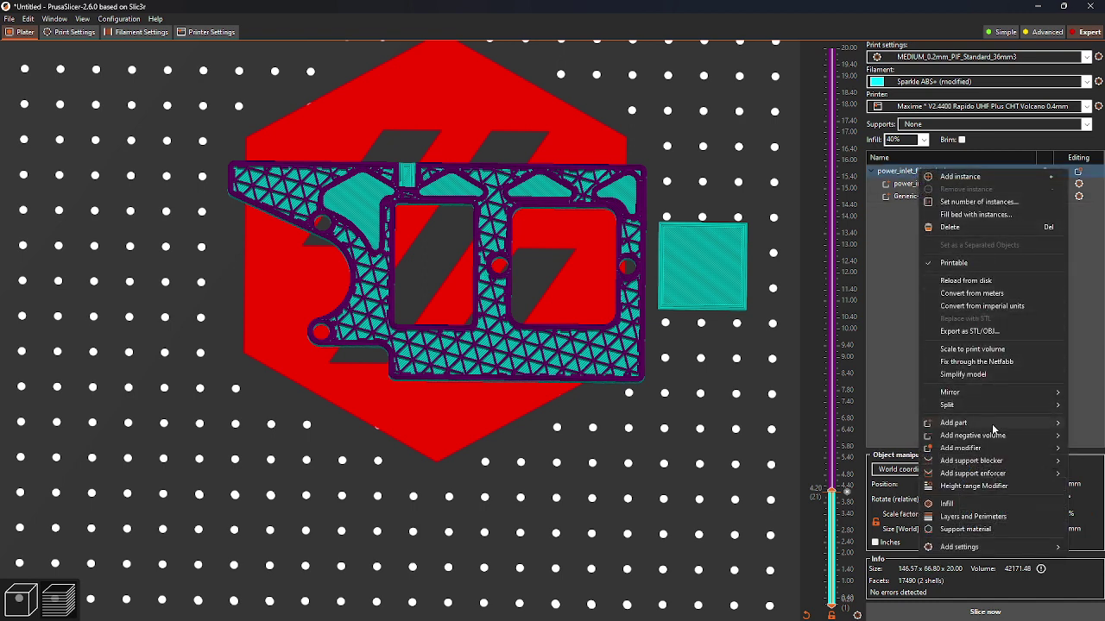
left_click(978, 487)
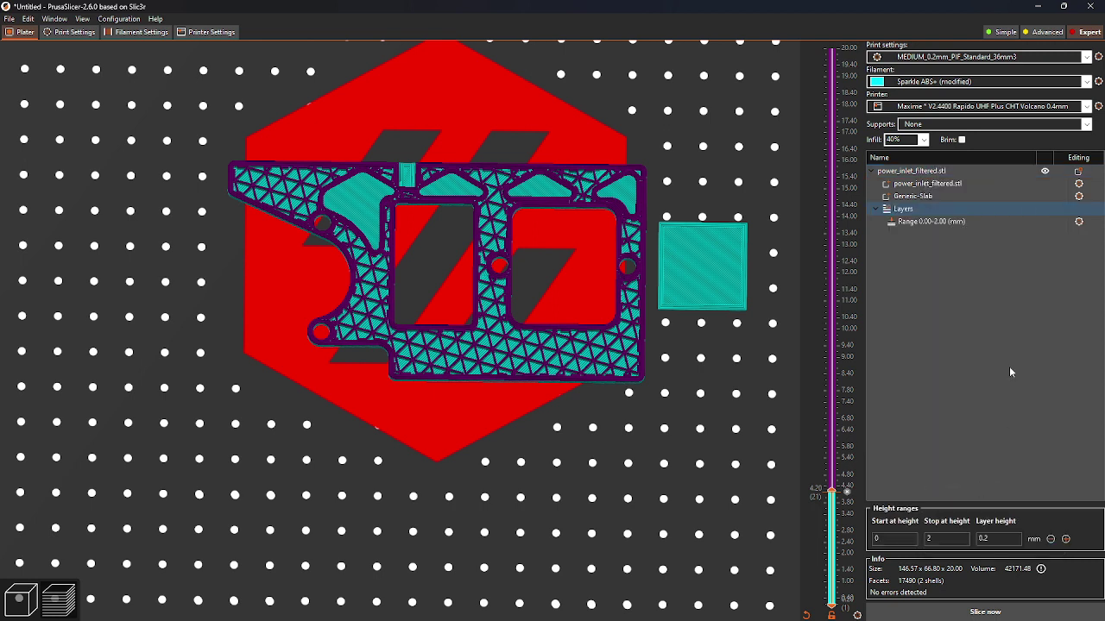
left_click(926, 222)
left_click(945, 541)
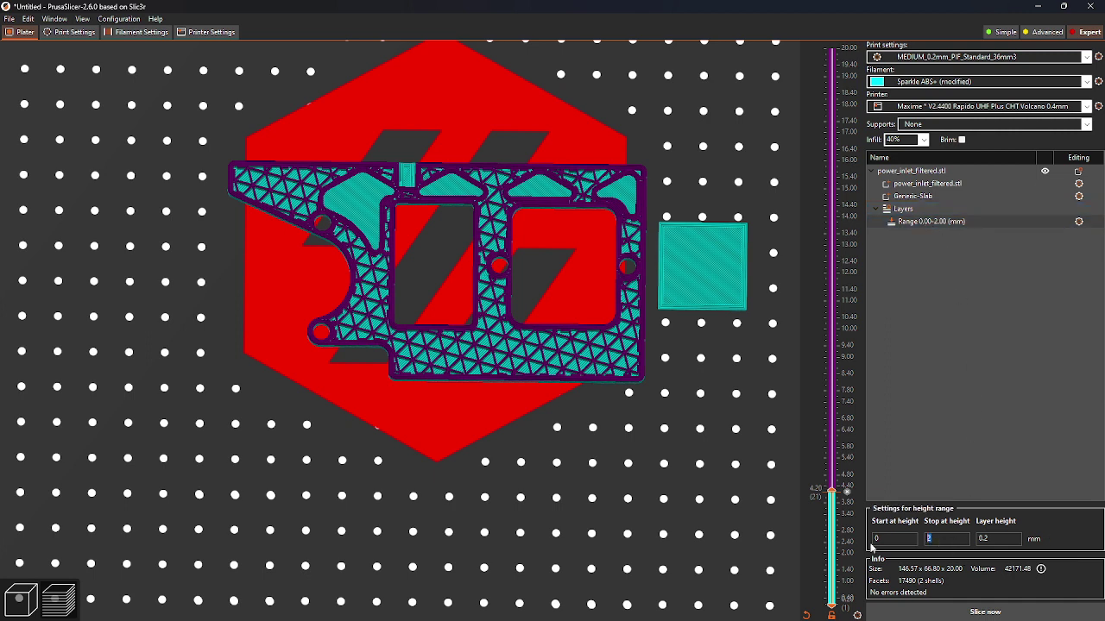
type("4.")
Add the Infill and the Layers and Perimeters settings to the 0–4.20 mm height range.
right_click(929, 224)
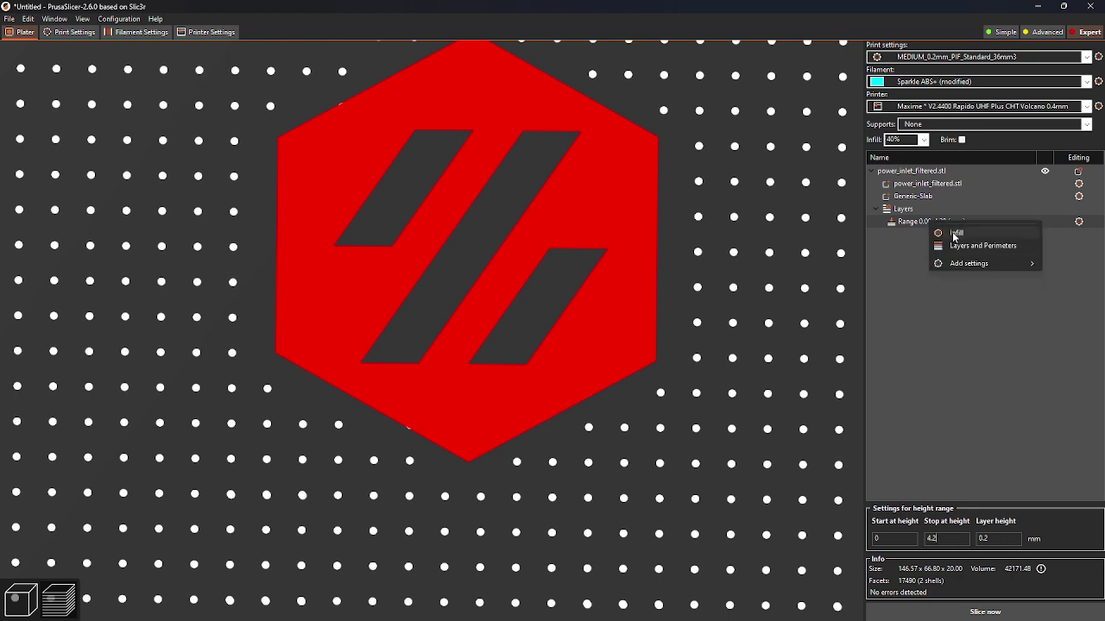
left_click(955, 234)
right_click(934, 223)
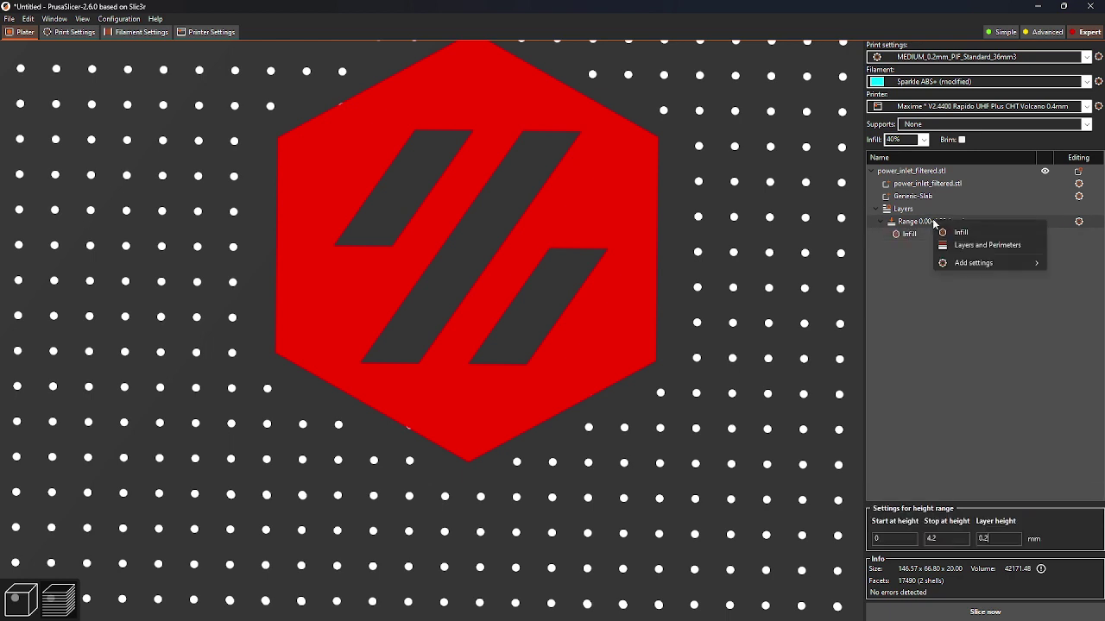
left_click(999, 246)
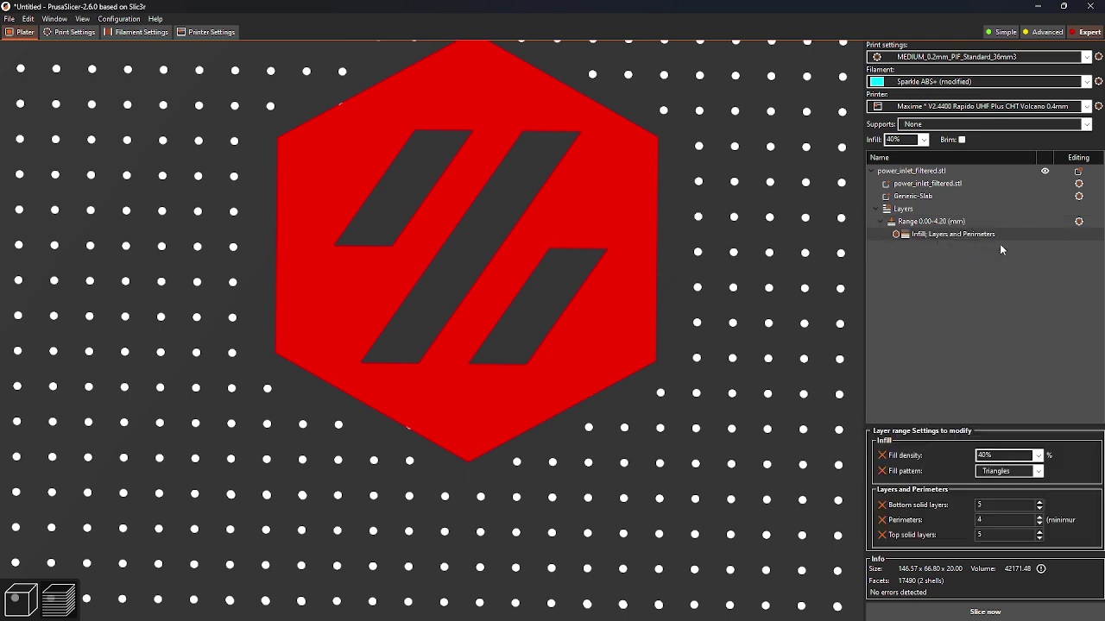
Add the fill angle to the infill settings of the 0–4.20 mm height range.
left_click(933, 222)
right_click(932, 224)
mouse_move(975, 274)
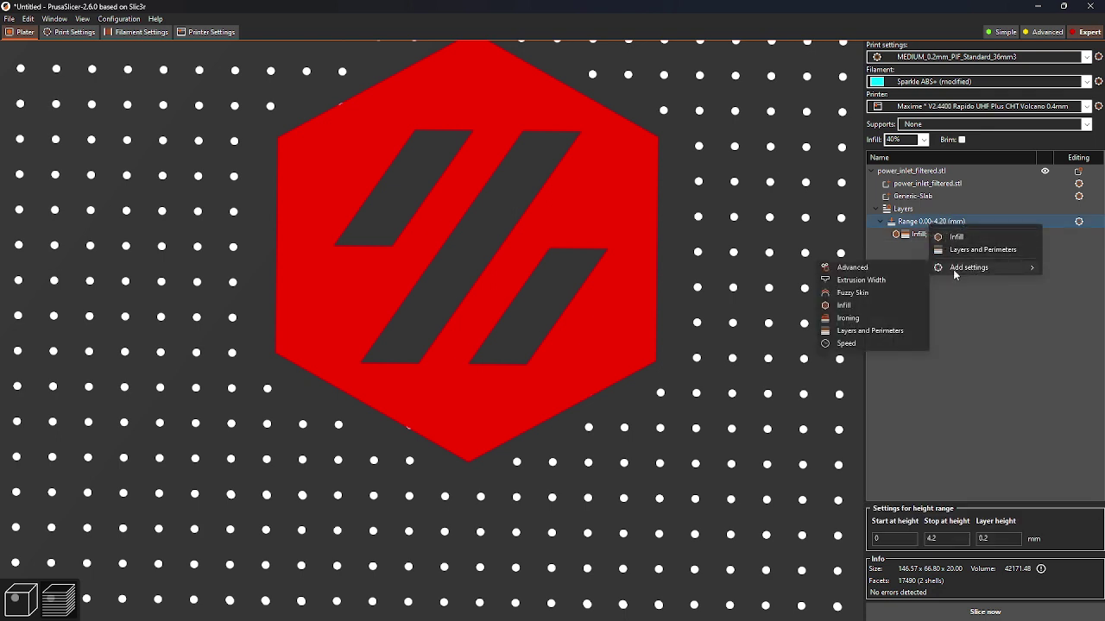
left_click(844, 306)
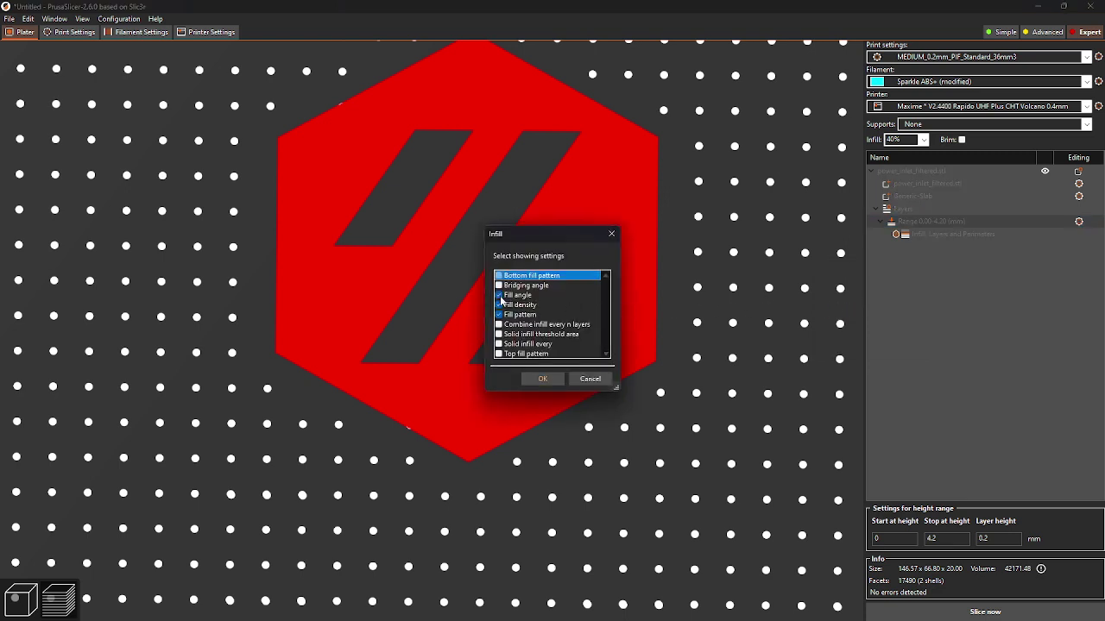
left_click(540, 381)
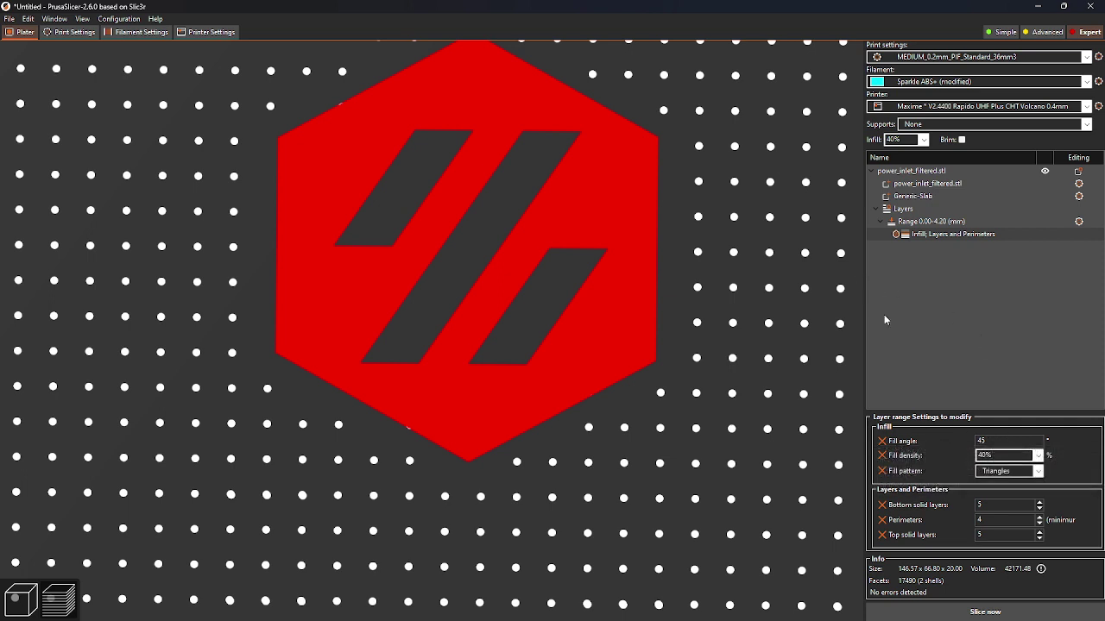
Set the height range's fill density to 25% and its fill pattern to Honeycomb.
left_click(1037, 455)
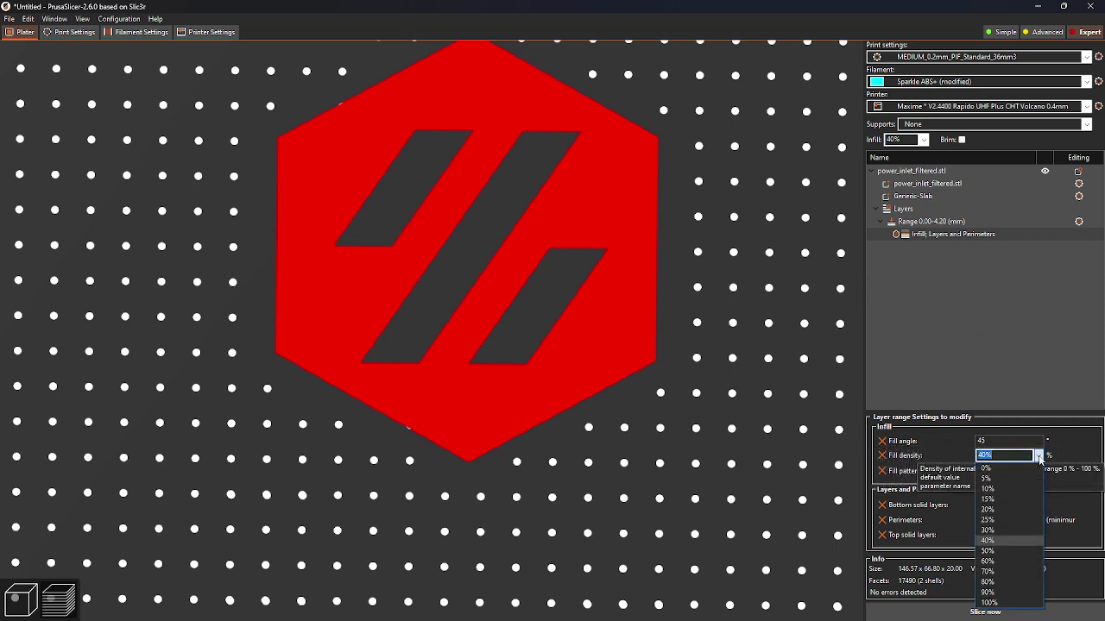
left_click(995, 519)
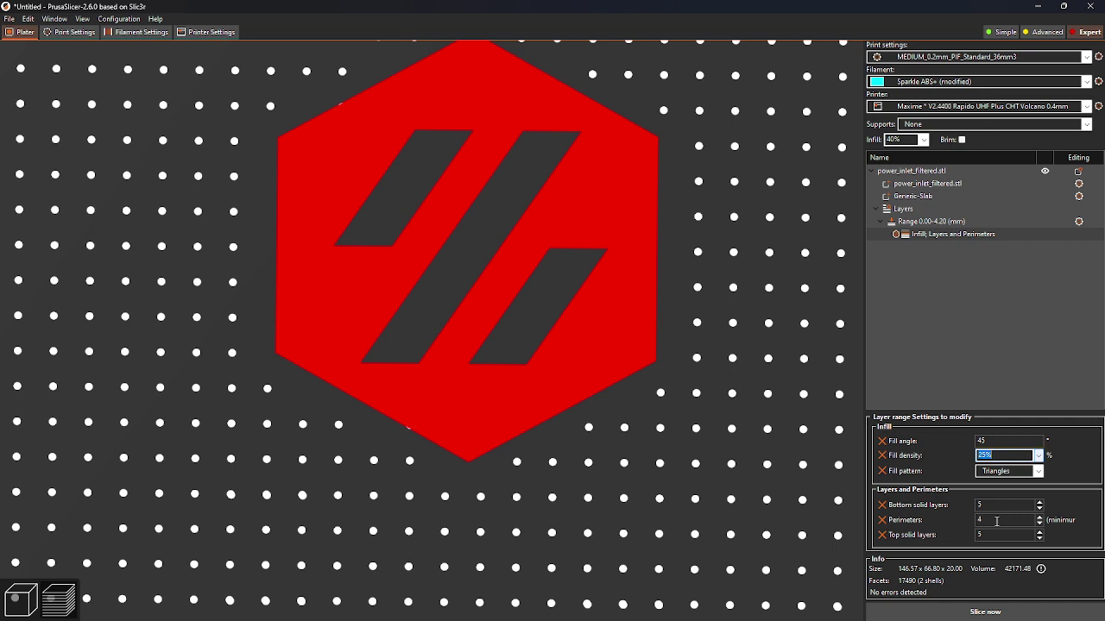
left_click(1038, 472)
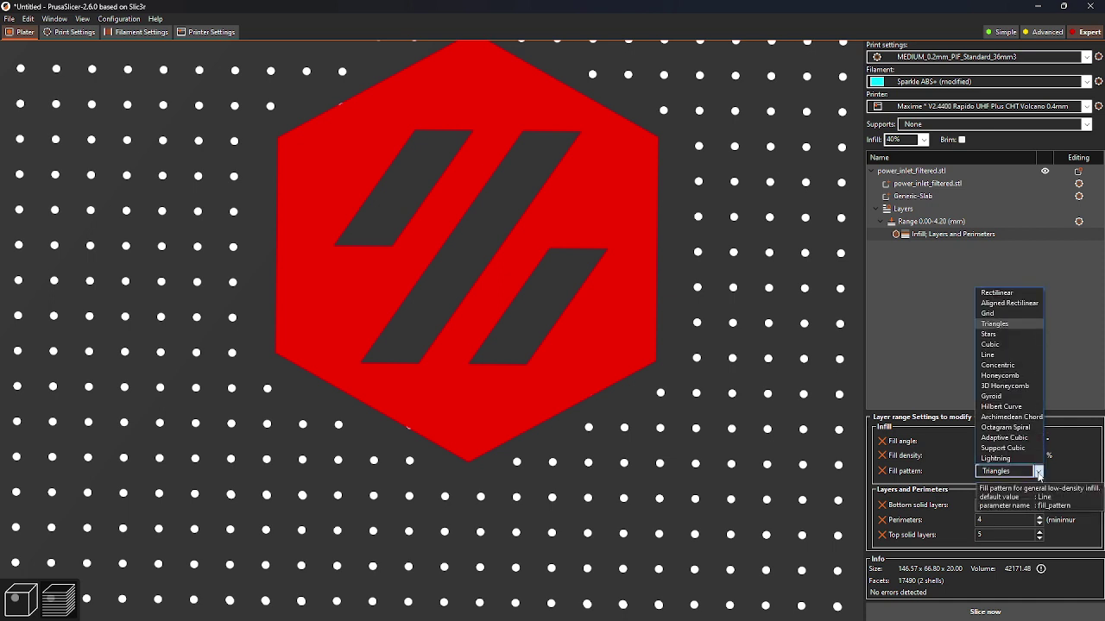
left_click(998, 376)
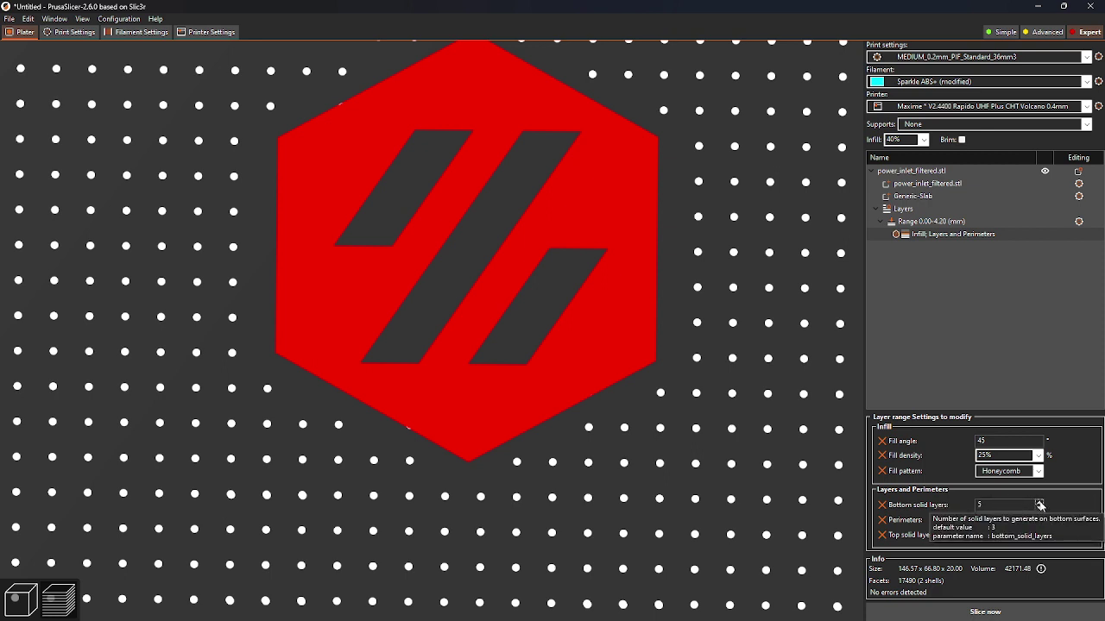
Set the height range's bottom and top solid layers to 0 and slice the plate.
left_click(992, 506)
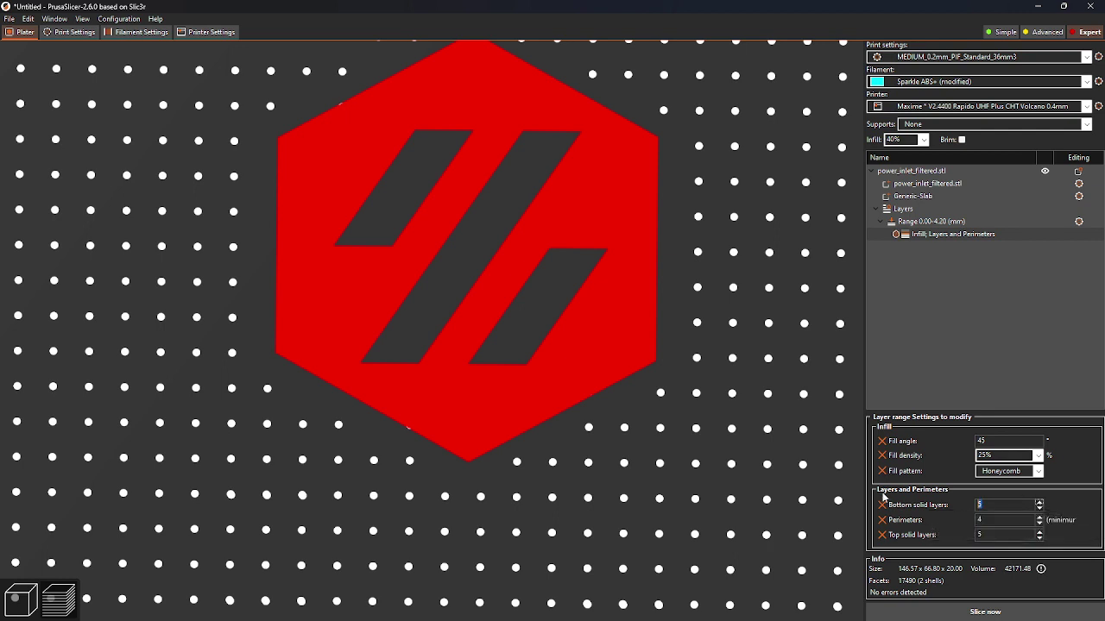
type("0")
left_click(1001, 535)
type("0")
left_click(973, 612)
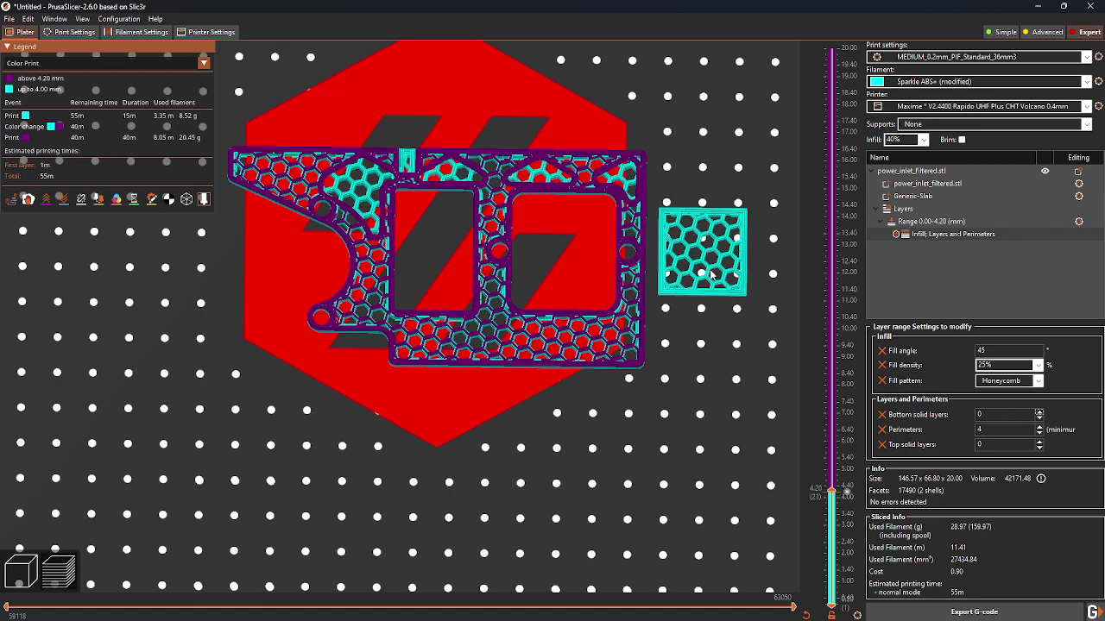
Examine the honeycomb openings in the model and slab from several angles, at the 4.20 mm layer and at the full 20 mm height.
scroll(704, 267, "up", 5)
scroll(713, 274, "down", 6)
scroll(713, 275, "down", 1)
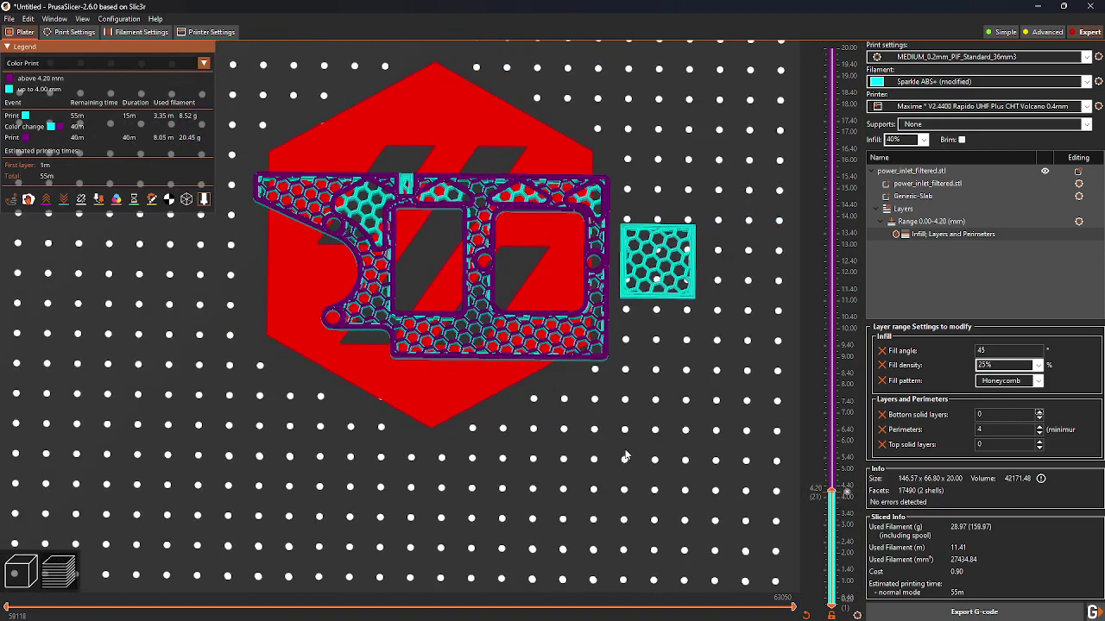
middle_click_drag(647, 433, 650, 431)
left_click_drag(649, 430, 661, 460)
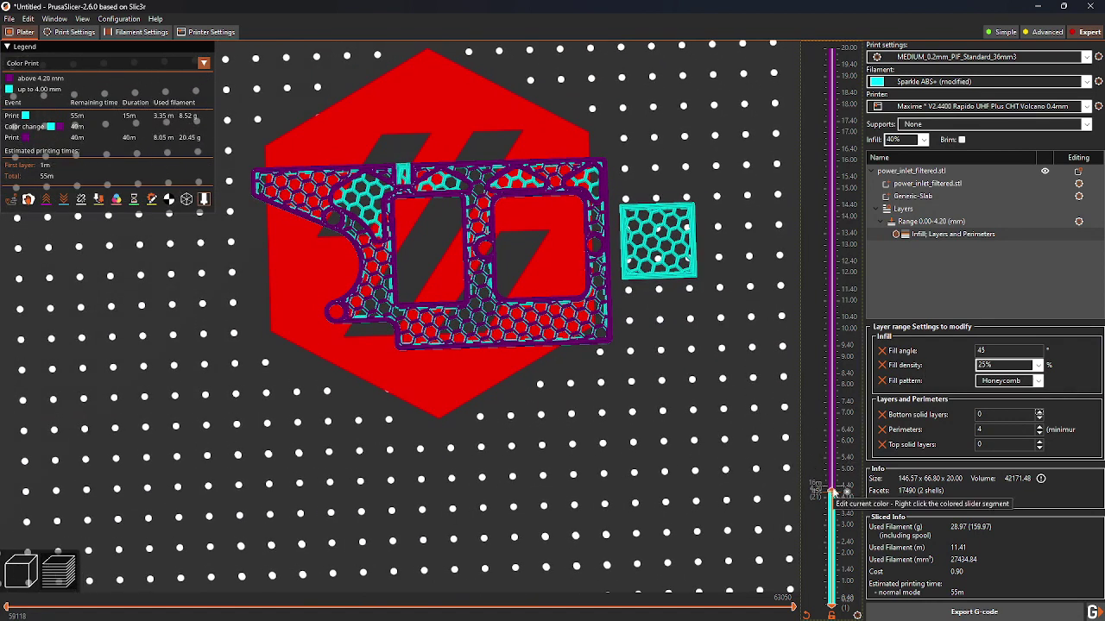
left_click_drag(832, 491, 854, 34)
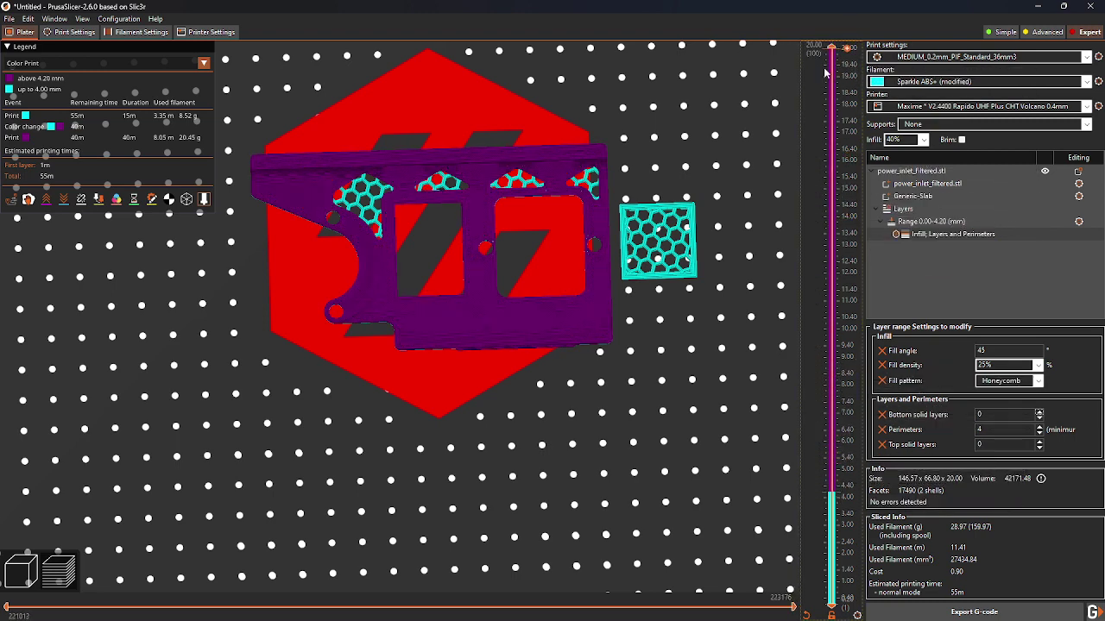
left_click_drag(639, 393, 636, 422)
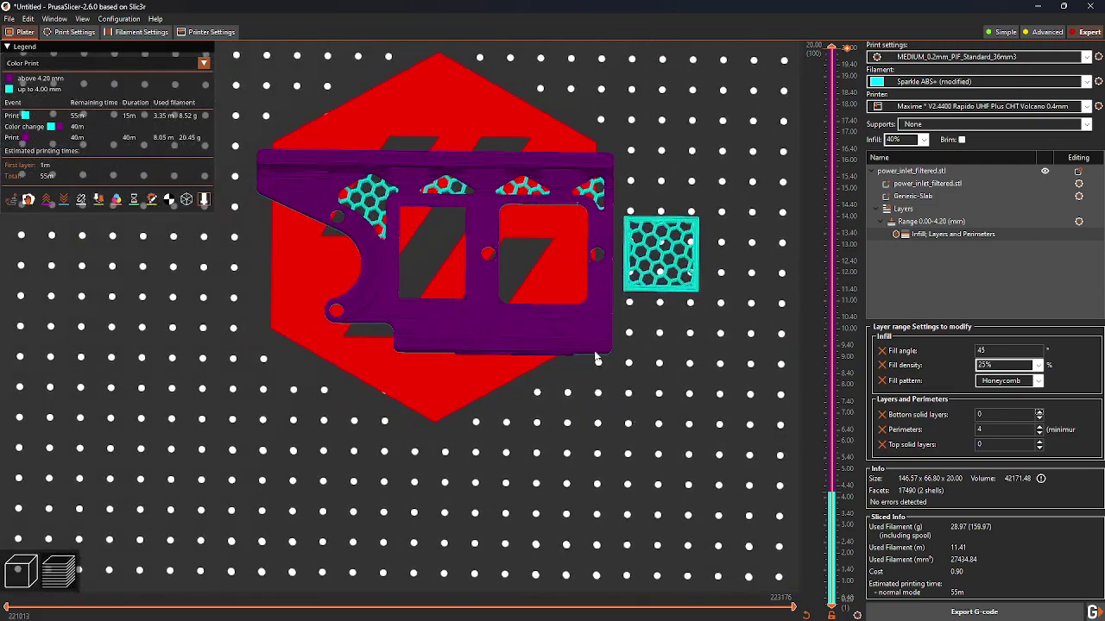
left_click_drag(442, 395, 464, 406)
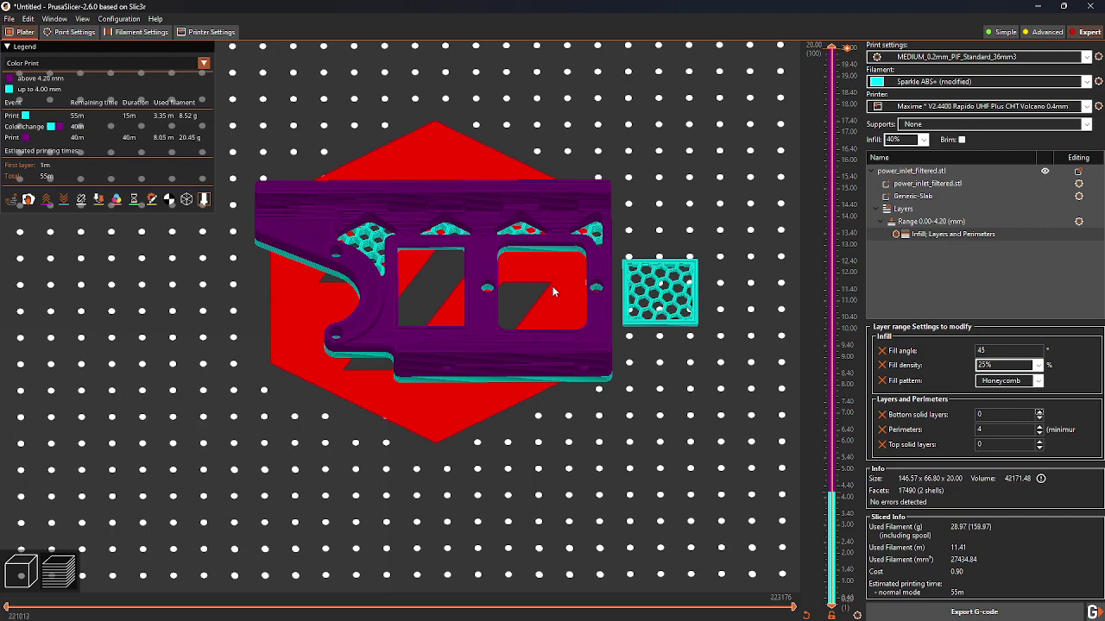
left_click_drag(646, 216, 653, 237)
key("1")
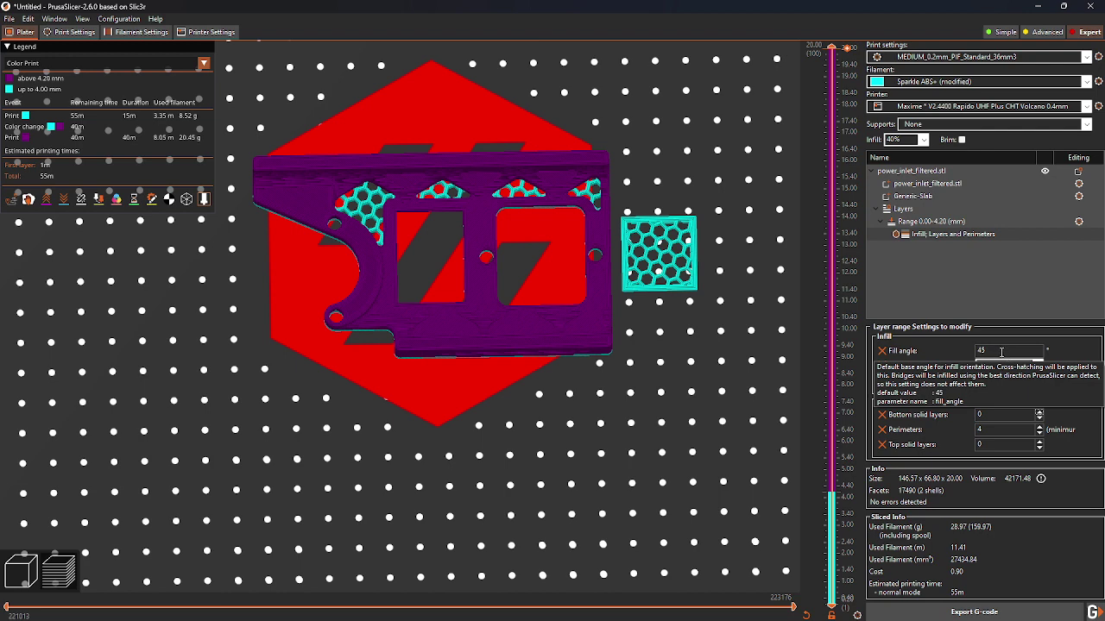
Set the height range's fill angle to 90° and slice the plate again.
left_click(1001, 351)
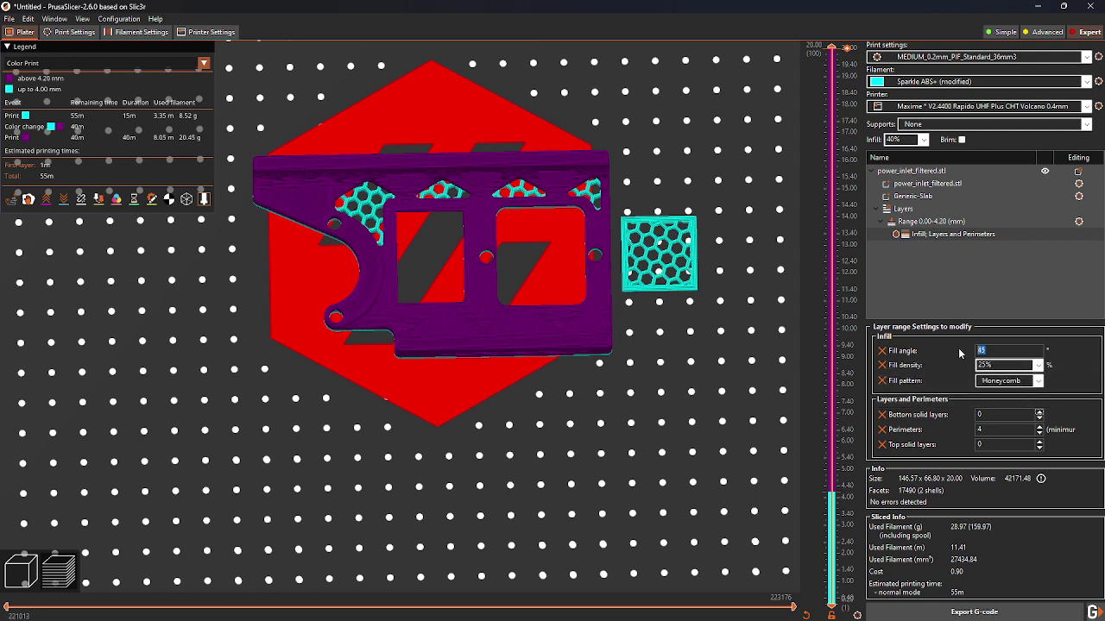
type("90")
key("Return")
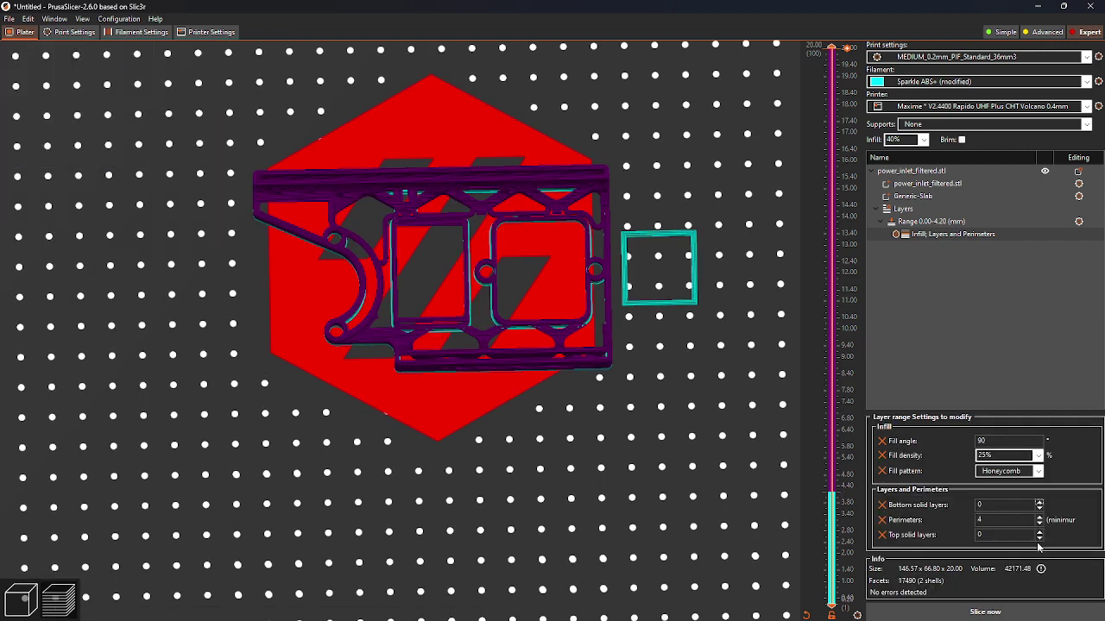
left_click(983, 611)
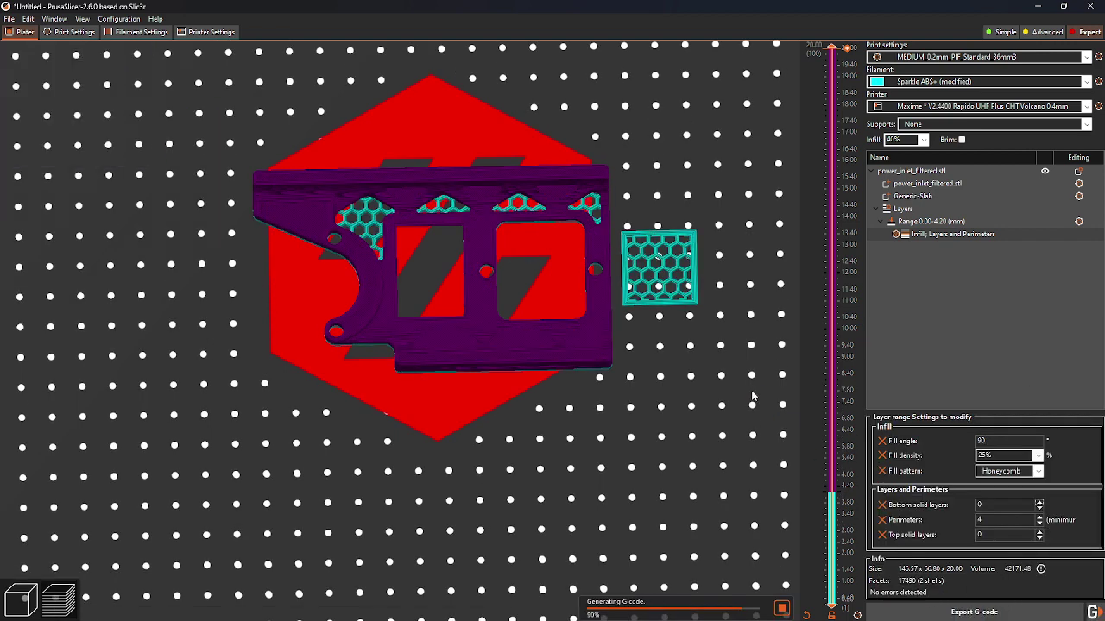
Delete the Generic-Slab part from the power_inlet_filtered.stl object and slice the plate again to check the honeycomb openings.
scroll(447, 186, "up", 1)
scroll(447, 185, "up", 1)
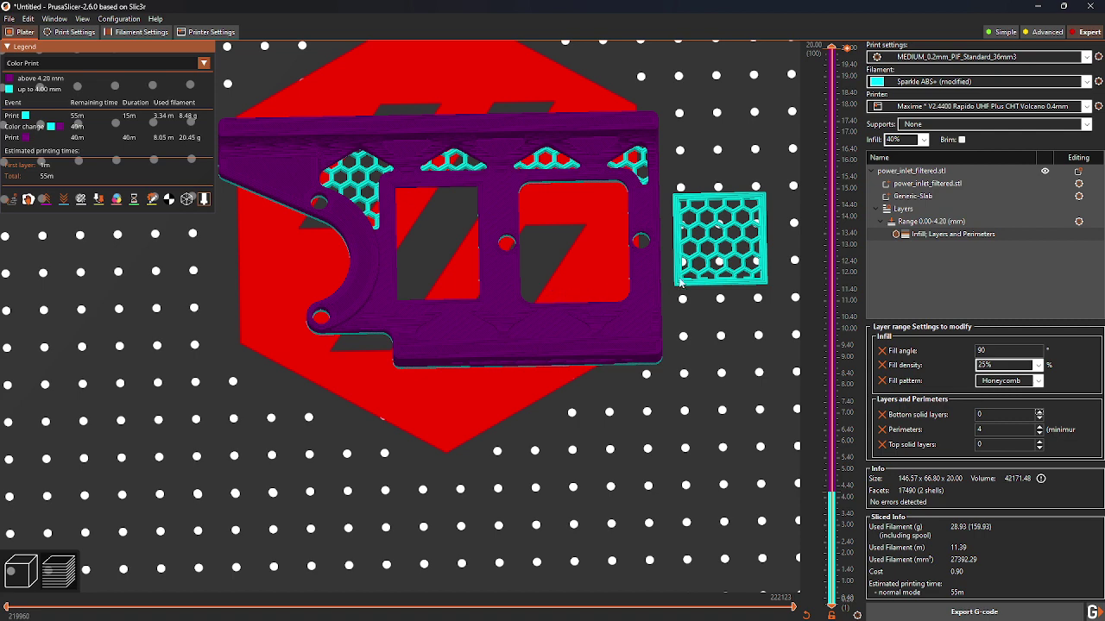
left_click(908, 186)
left_click(915, 197)
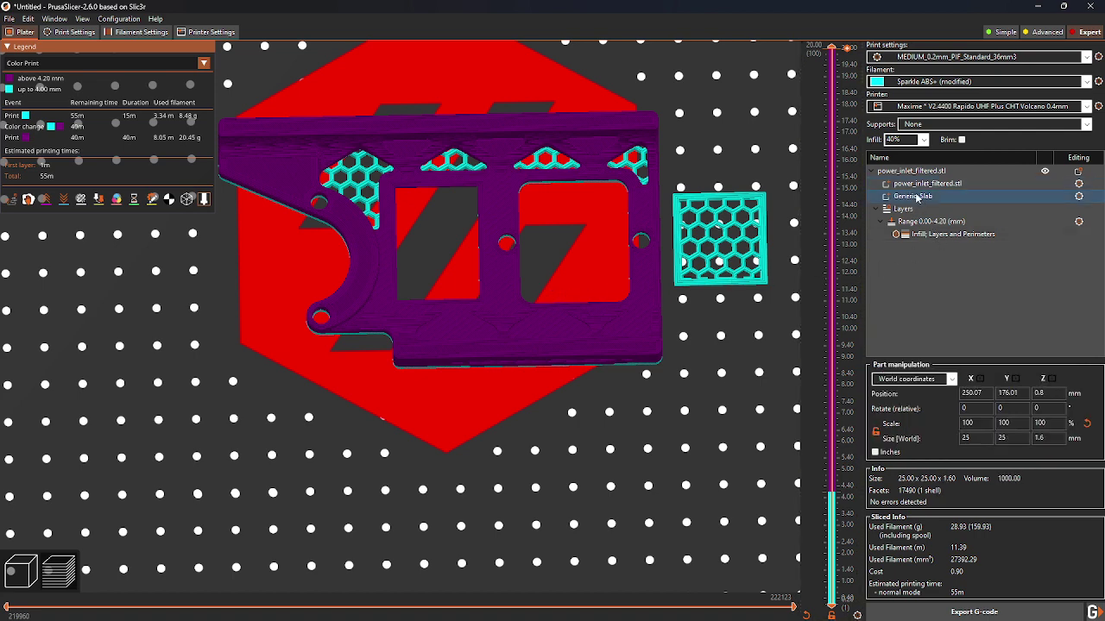
key("Delete")
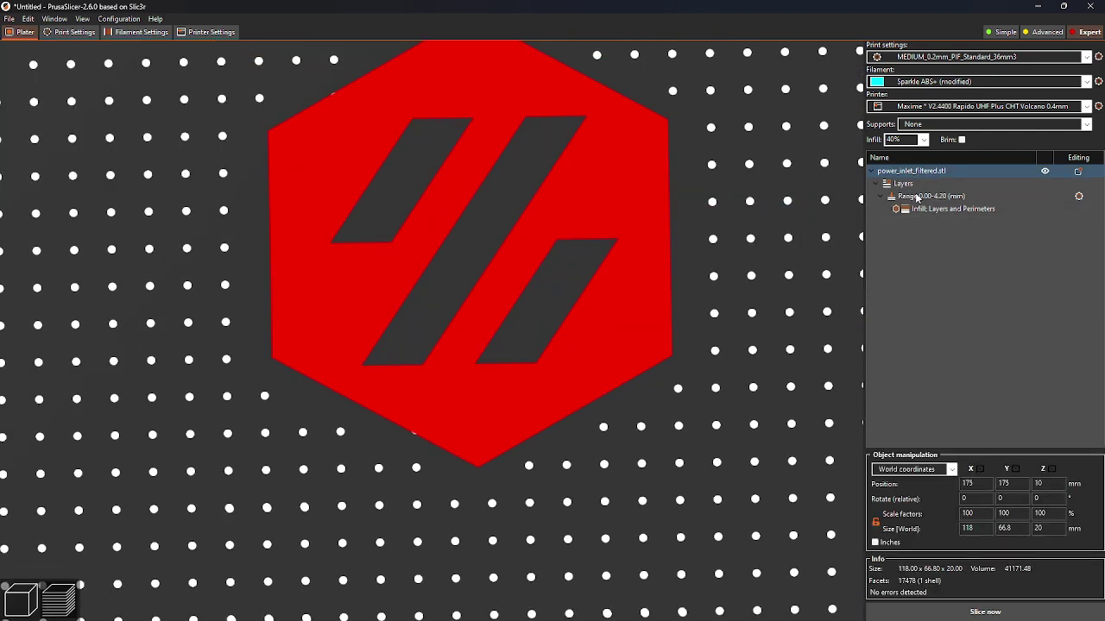
left_click(997, 612)
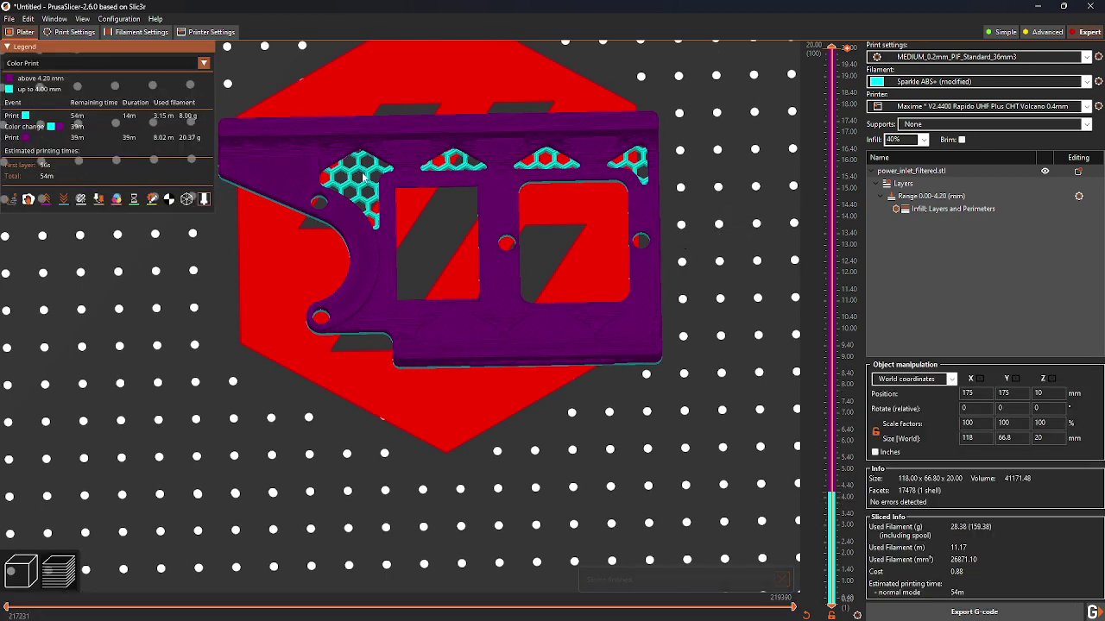
scroll(363, 177, "up", 1)
scroll(363, 177, "down", 2)
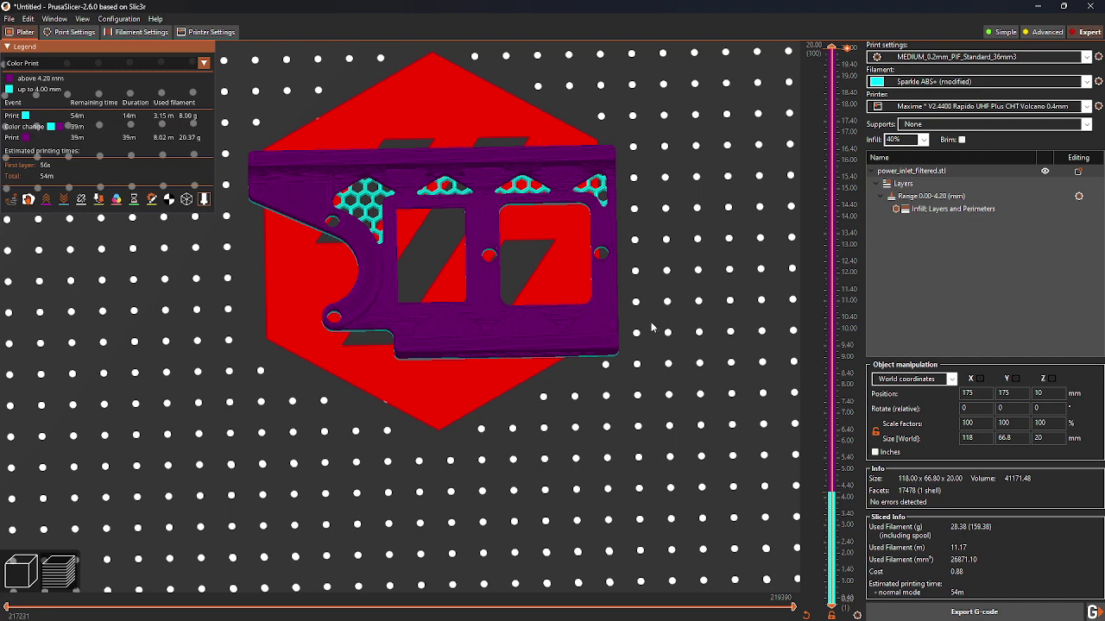
mouse_move(673, 382)
left_mouse_down()
mouse_move(680, 345)
mouse_move(704, 368)
mouse_move(682, 341)
mouse_move(646, 328)
mouse_move(618, 345)
mouse_move(606, 332)
mouse_move(635, 373)
mouse_move(670, 386)
left_mouse_up()
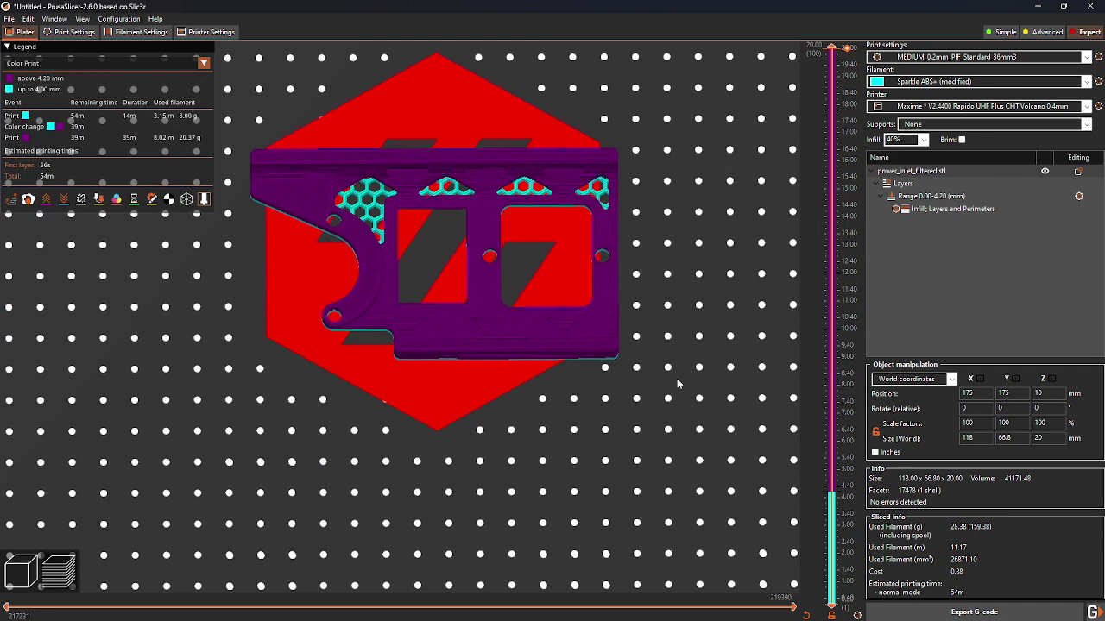